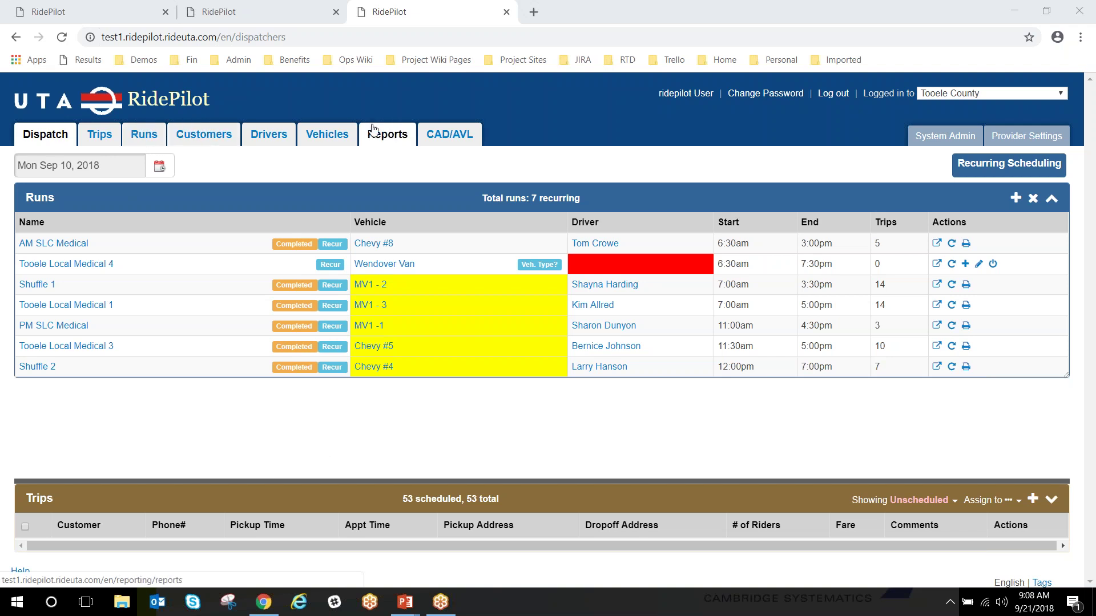
Open the CAD/AVL tab from the Dispatch page in a new browser tab
left_click(460, 142)
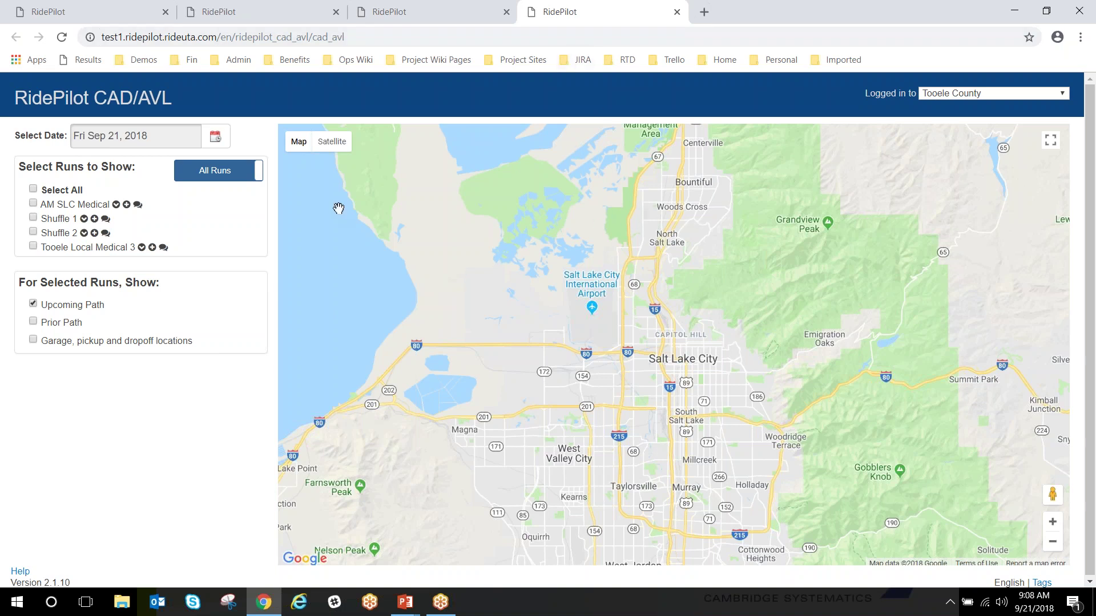
Open the calendar beside Select Date while the Sep 21, 2018 map loads
left_click(206, 143)
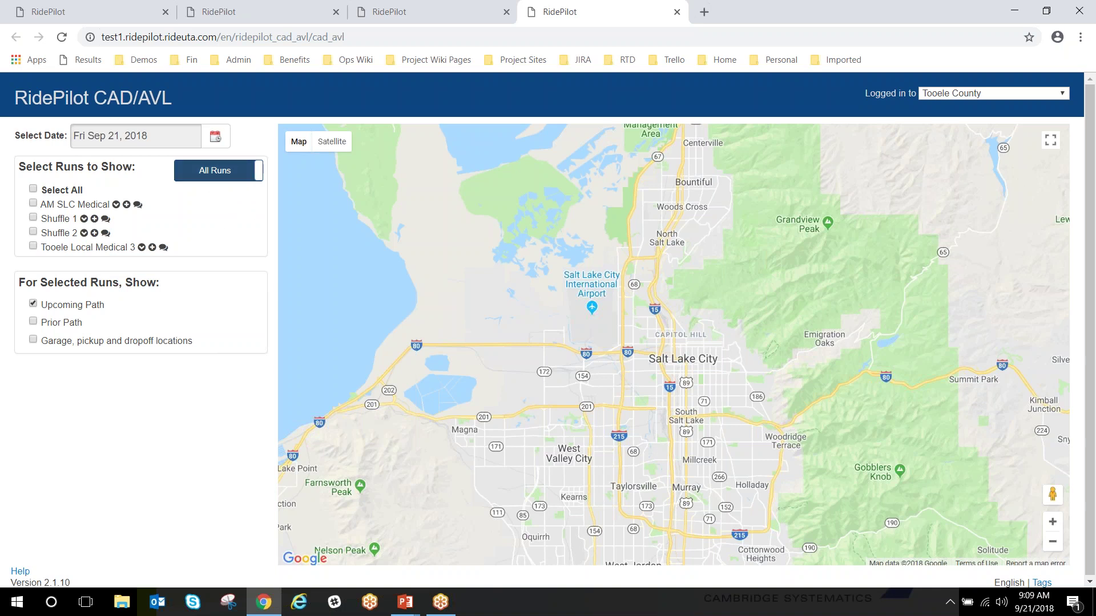
Switch the run list from All Runs to Incomplete Only
left_click(216, 177)
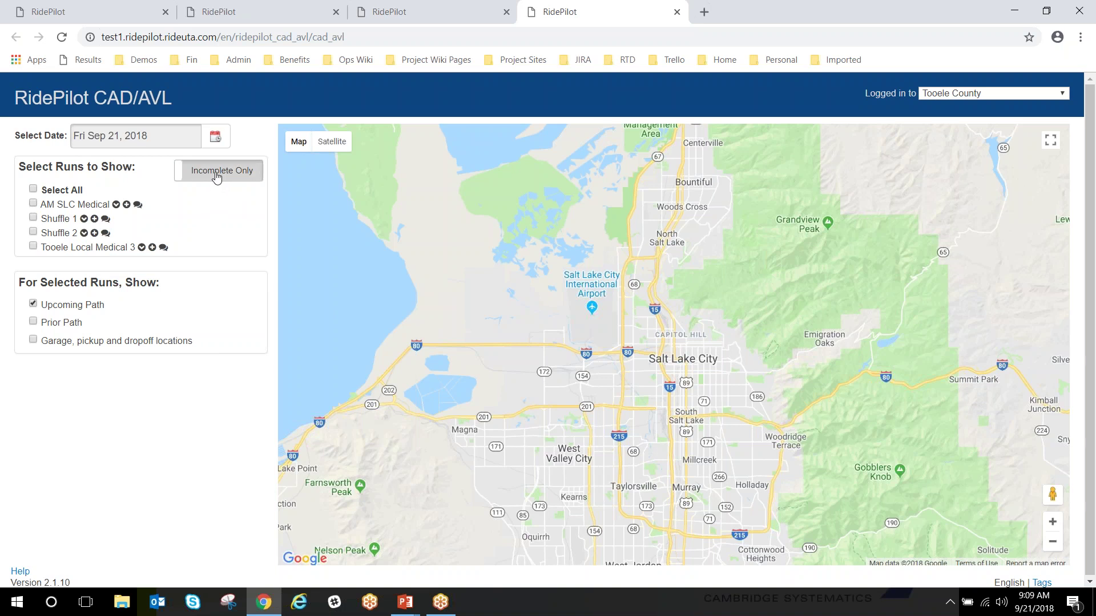
left_click(216, 177)
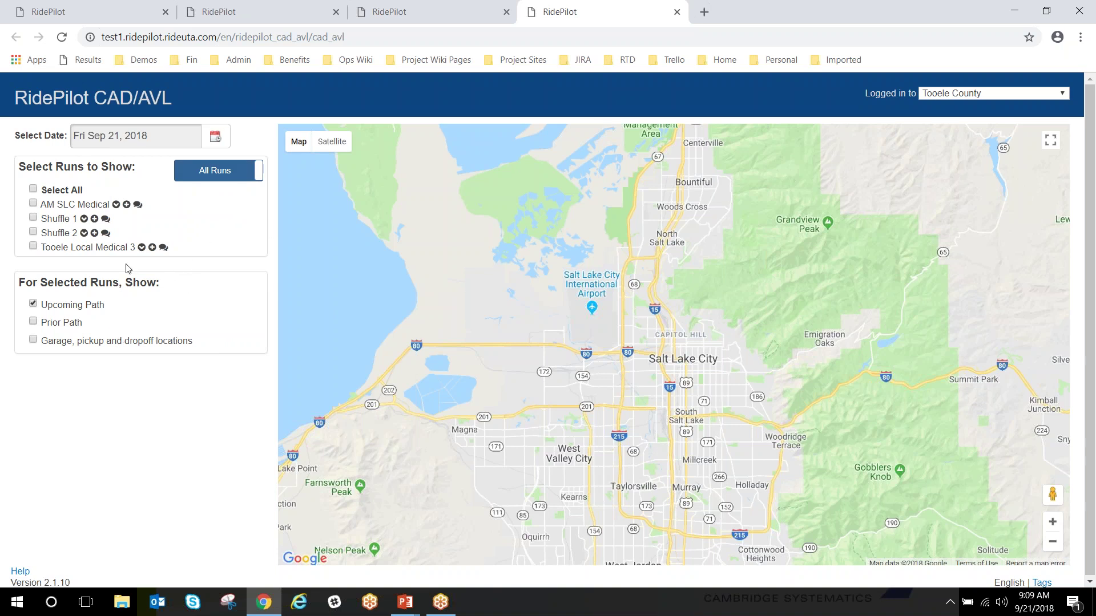
left_click(212, 178)
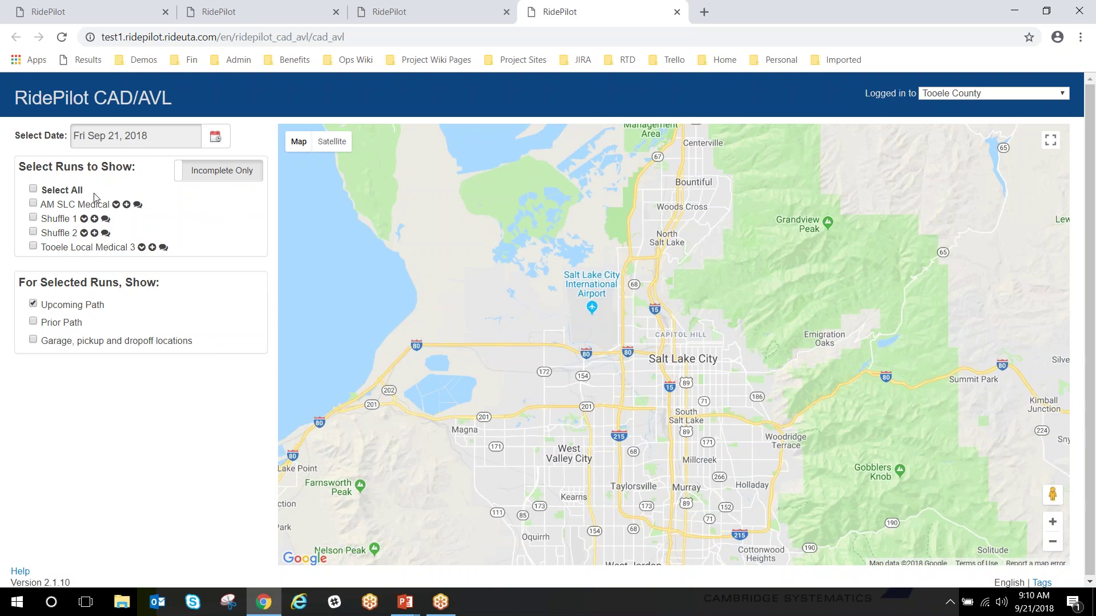
Try the AM SLC Medical, Shuffle 1 and Upcoming Path checkboxes, leaving runs unselected, then open the date picker
left_click(34, 204)
left_click(33, 218)
left_click(33, 203)
left_click(34, 217)
left_click(33, 303)
left_click(33, 303)
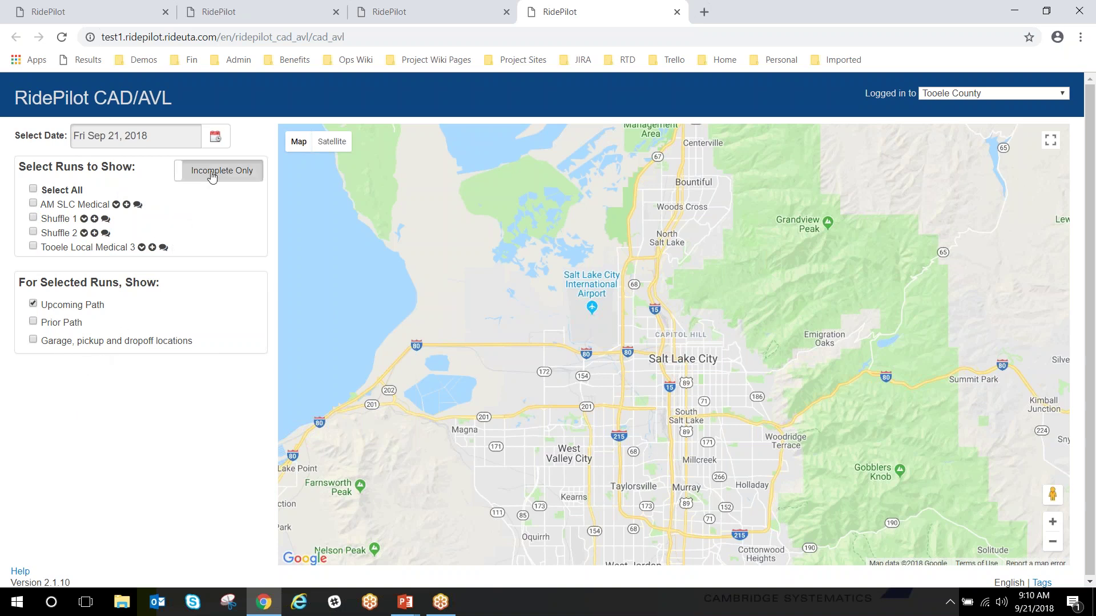
left_click(216, 138)
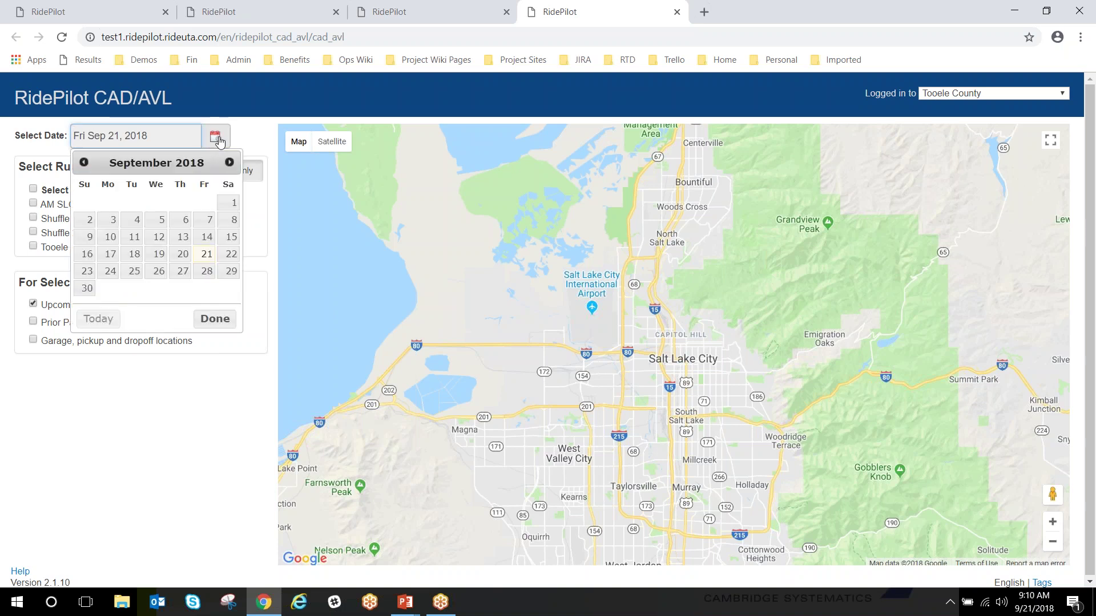
Pick September 10 so the map shows Mon Sep 10, 2018 and its six runs
left_click(113, 240)
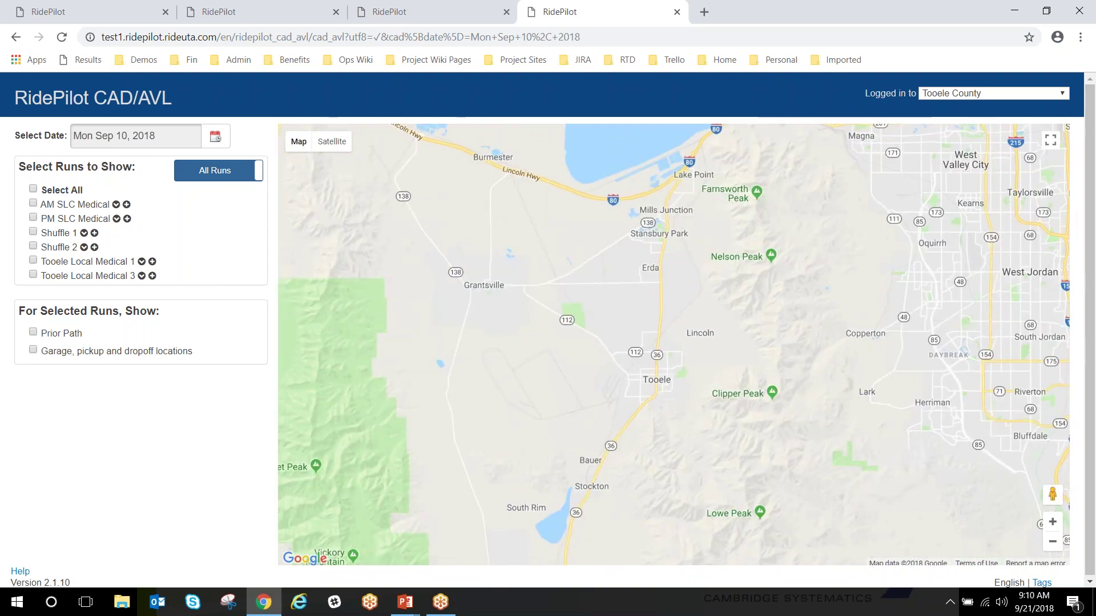
Select only the Shuffle 1 and Shuffle 2 runs and nudge the map to frame their routes
left_click(34, 189)
left_click(33, 189)
left_click(33, 232)
left_click(33, 247)
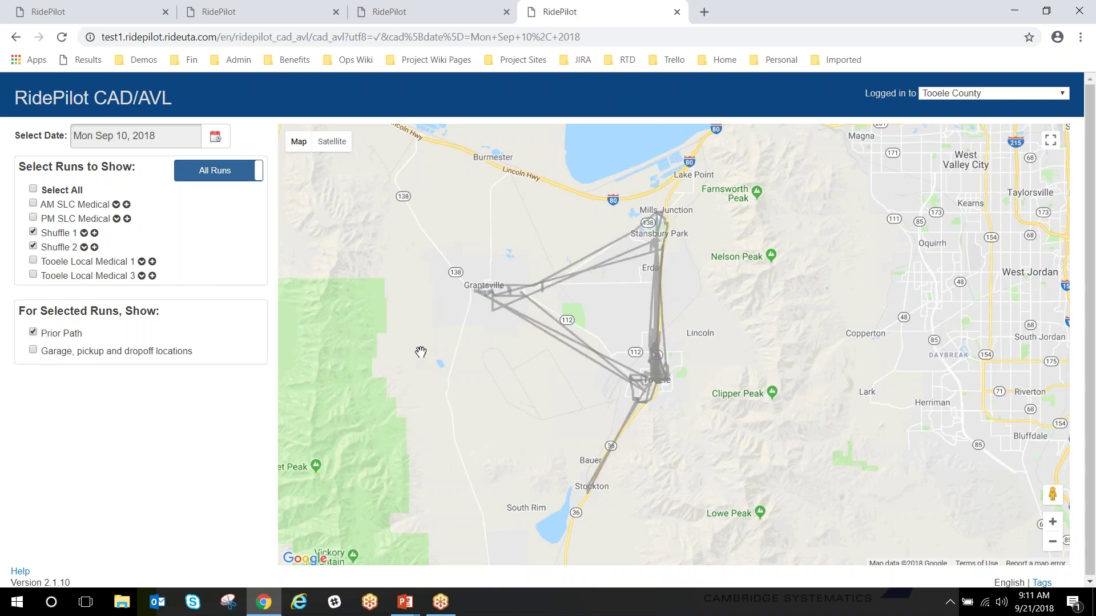
left_click_drag(507, 379, 502, 391)
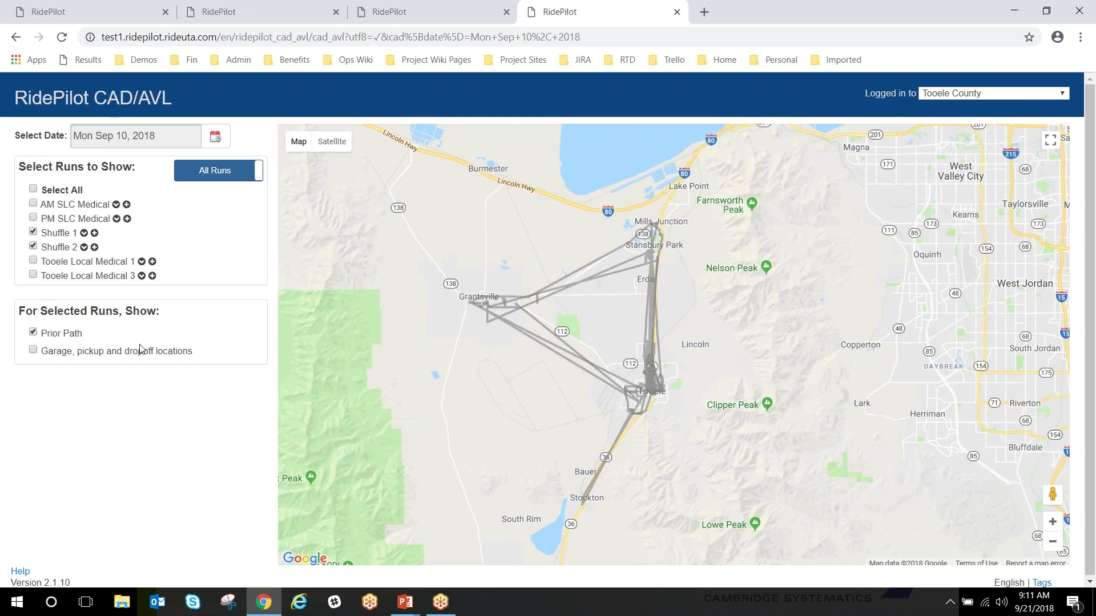
Turn on garage, pickup and dropoff markers, then deselect Shuffle 2 and Shuffle 1
left_click(33, 351)
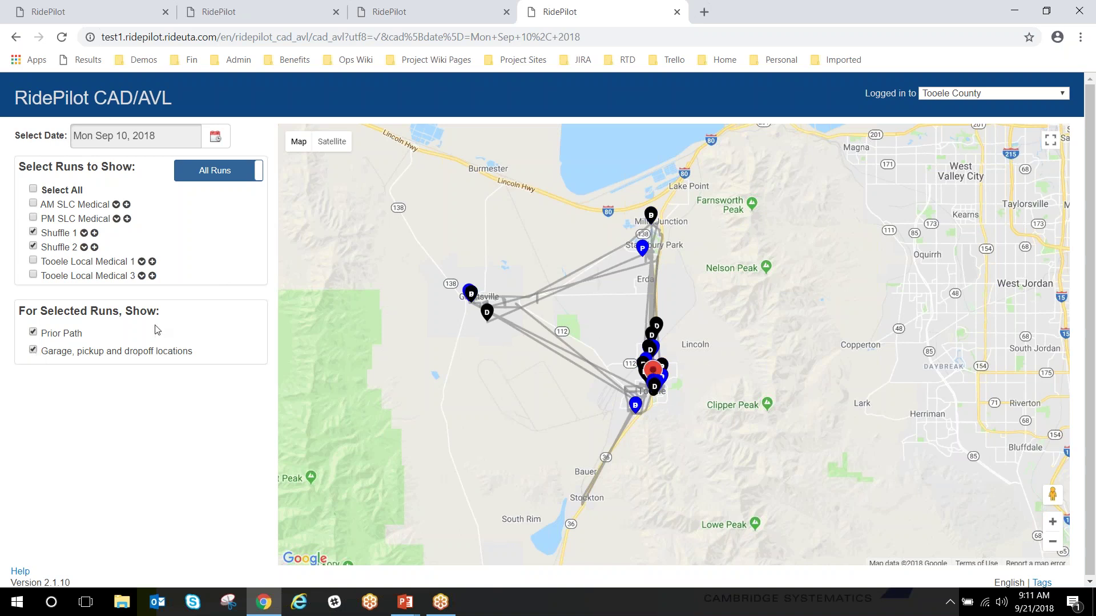
left_click(33, 247)
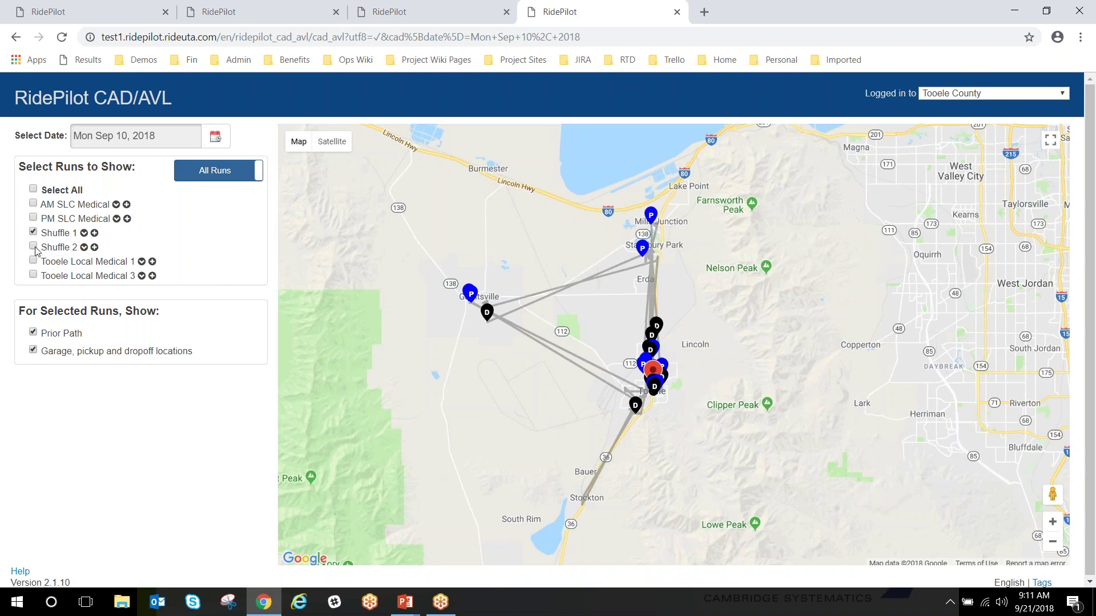
left_click(33, 233)
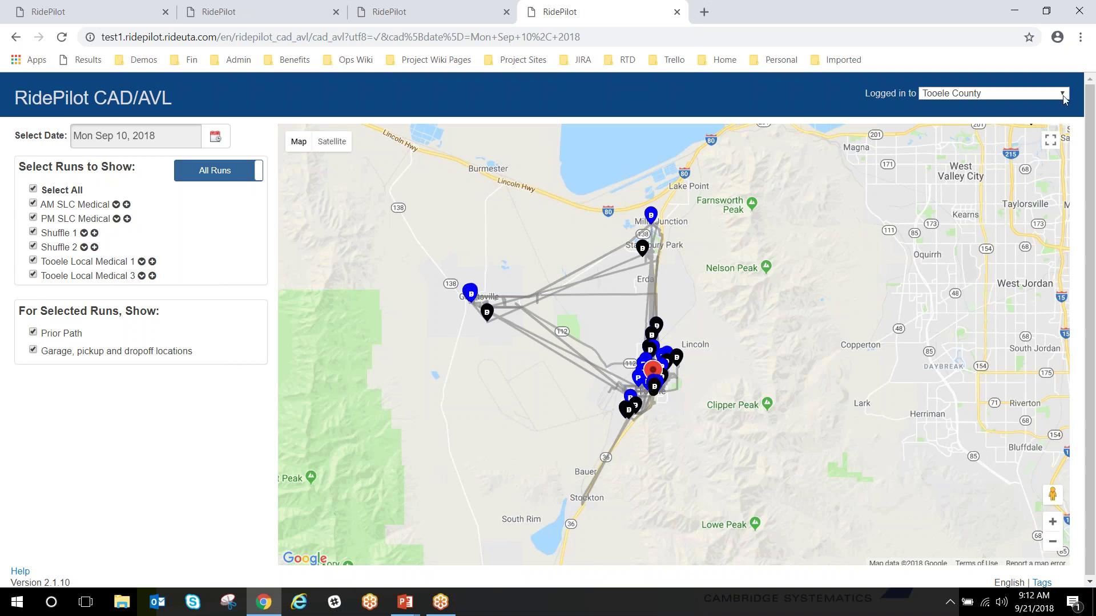
Switch the provider to AT Provider and zoom out, panning toward California
left_click(1063, 97)
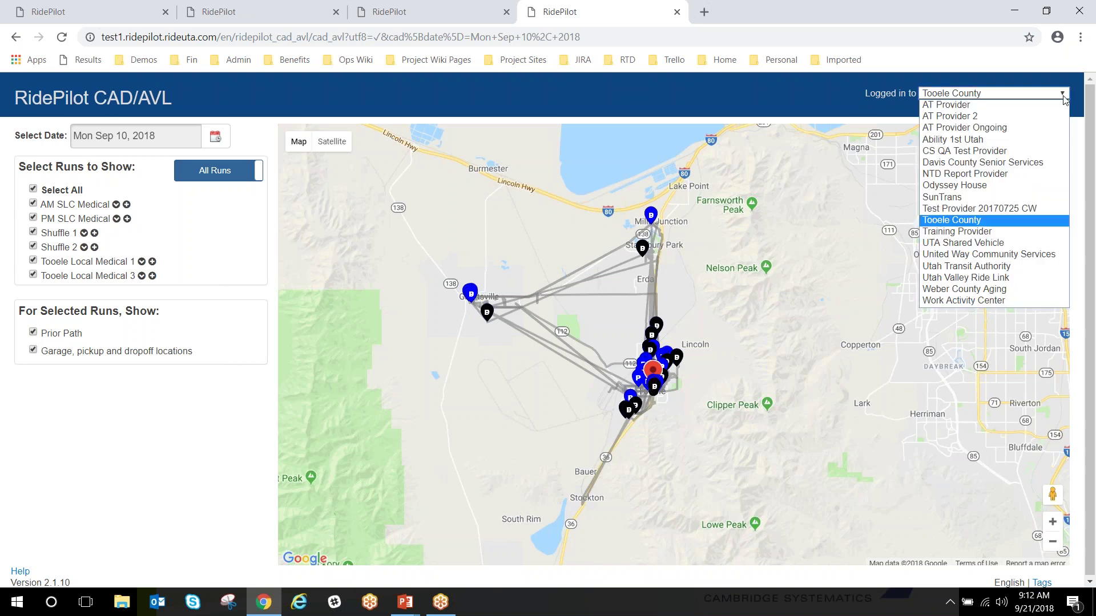
left_click(990, 110)
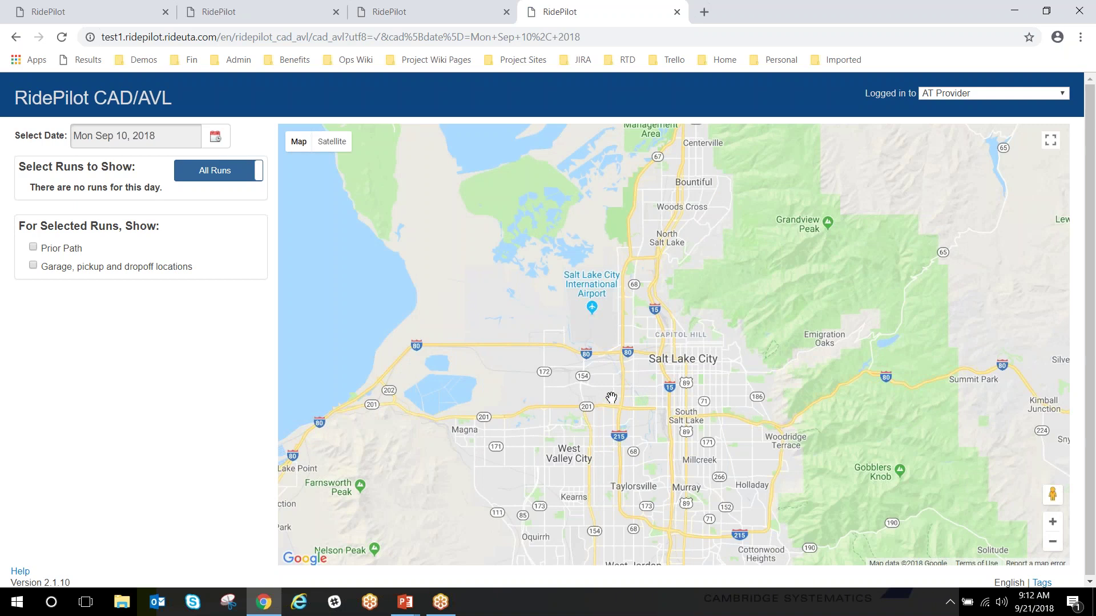
scroll(611, 398, "down", 1)
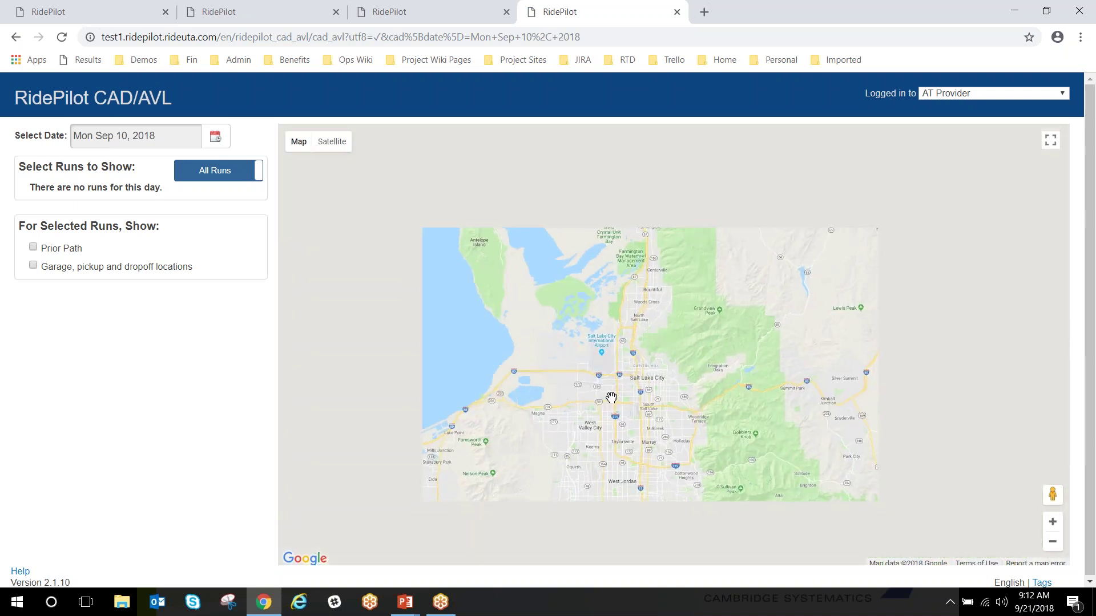
scroll(611, 398, "down", 1)
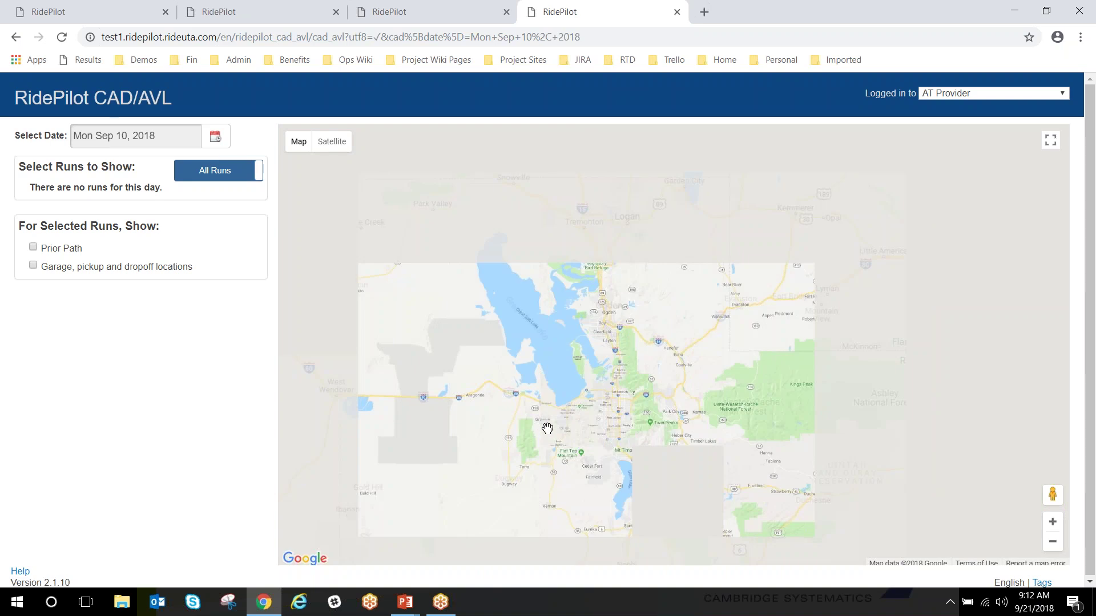
scroll(607, 386, "down", 4)
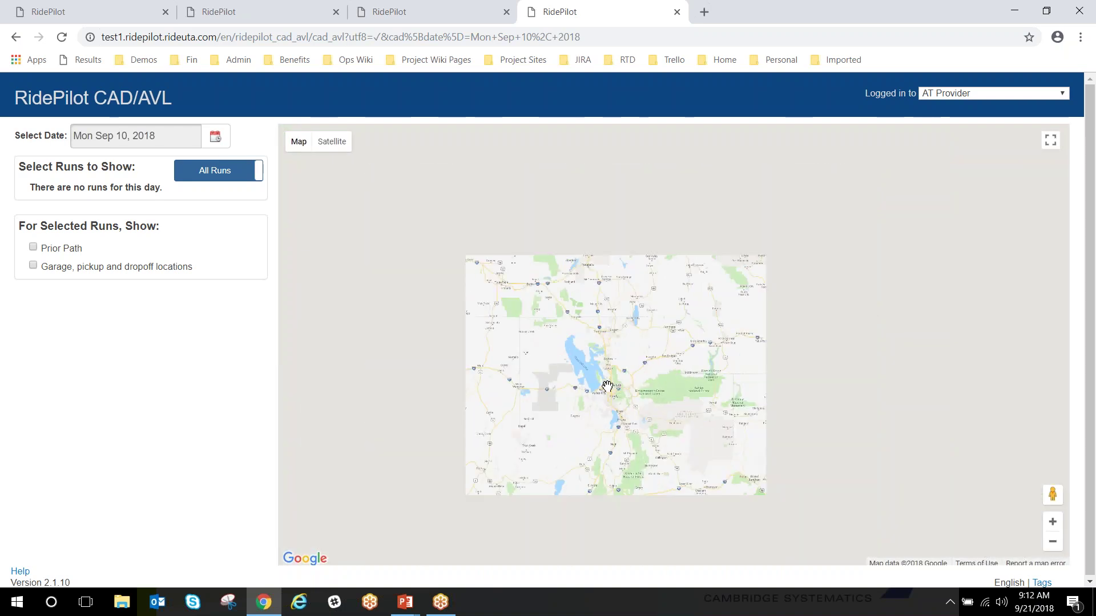
left_click_drag(551, 450, 692, 248)
Zoom in and pan north to frame Oceanside, Escondido, Encinitas and San Diego
scroll(735, 384, "up", 2)
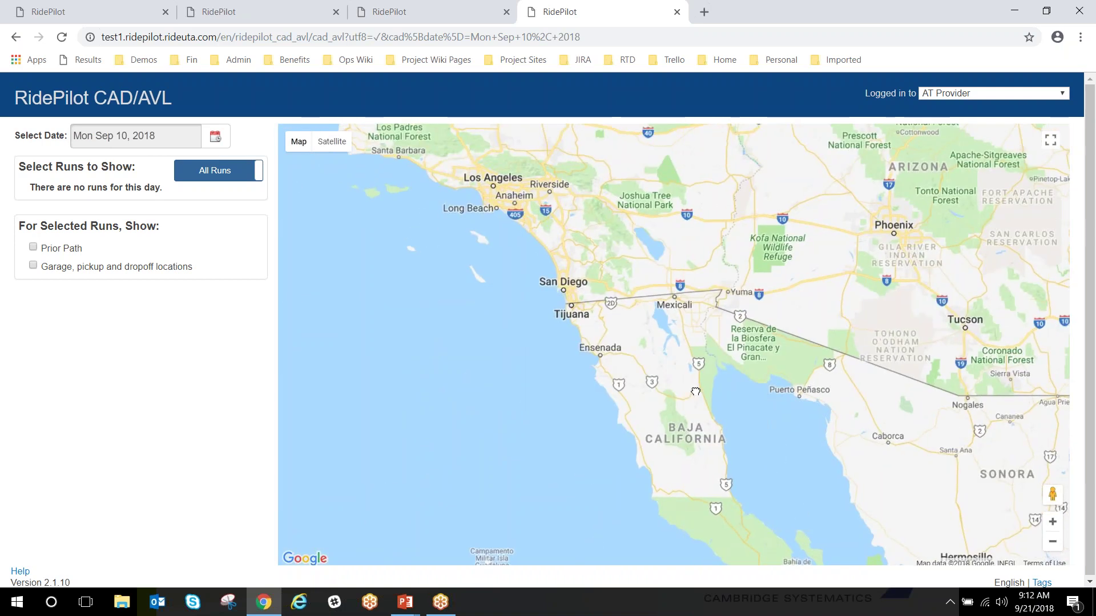
scroll(649, 362, "up", 3)
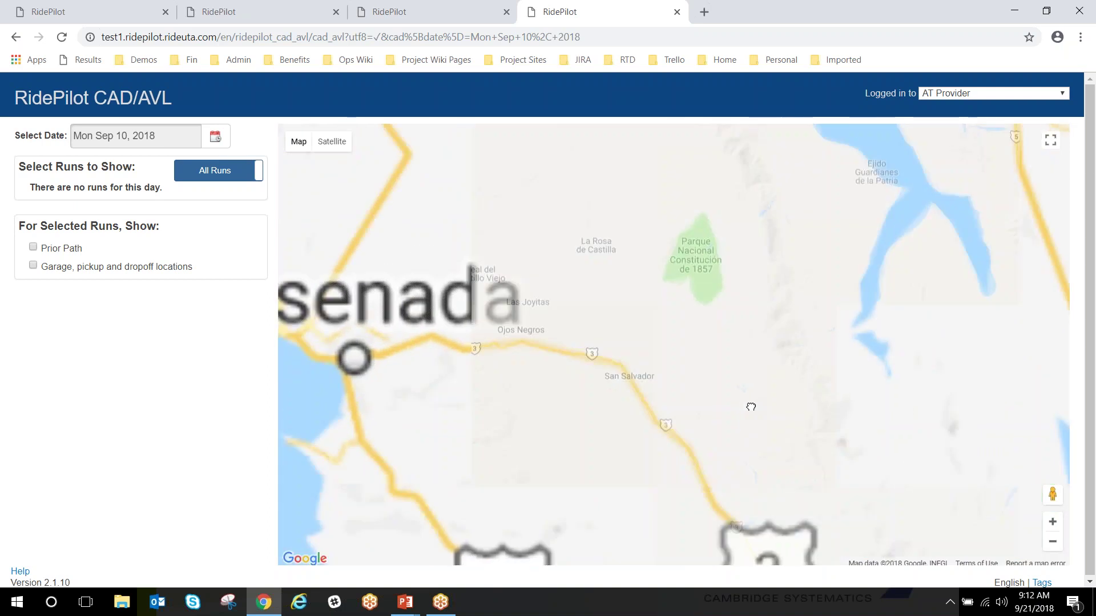
left_click_drag(565, 261, 788, 457)
left_click_drag(678, 297, 744, 497)
left_click_drag(696, 325, 772, 366)
left_click_drag(713, 406, 779, 401)
left_click_drag(734, 347, 739, 381)
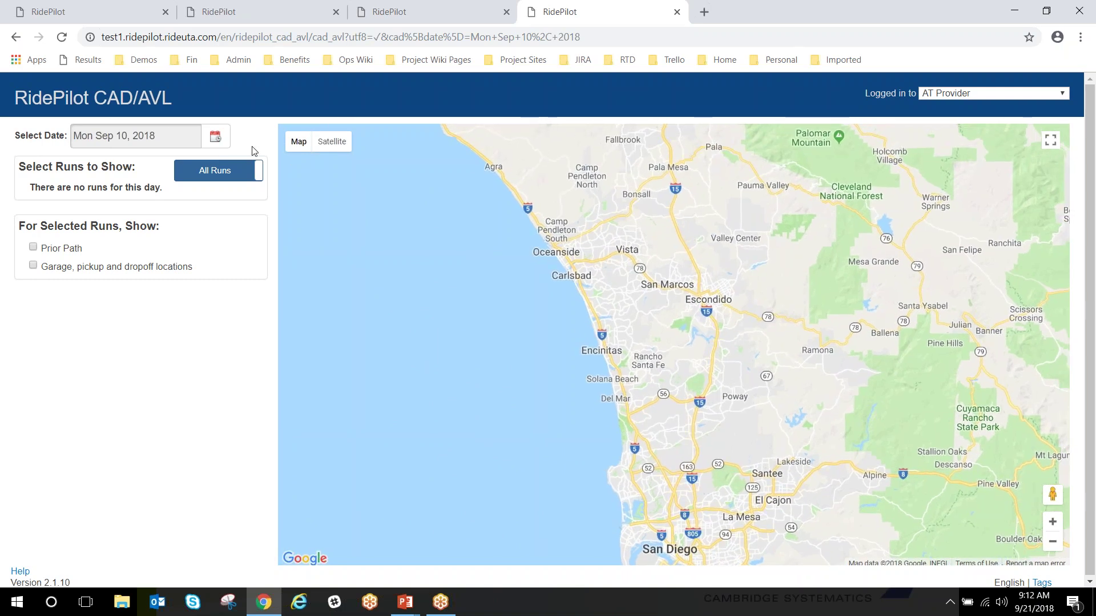
Set the date to Fri Sep 21, 2018 and toggle Incomplete Only back to All Runs
left_click(215, 138)
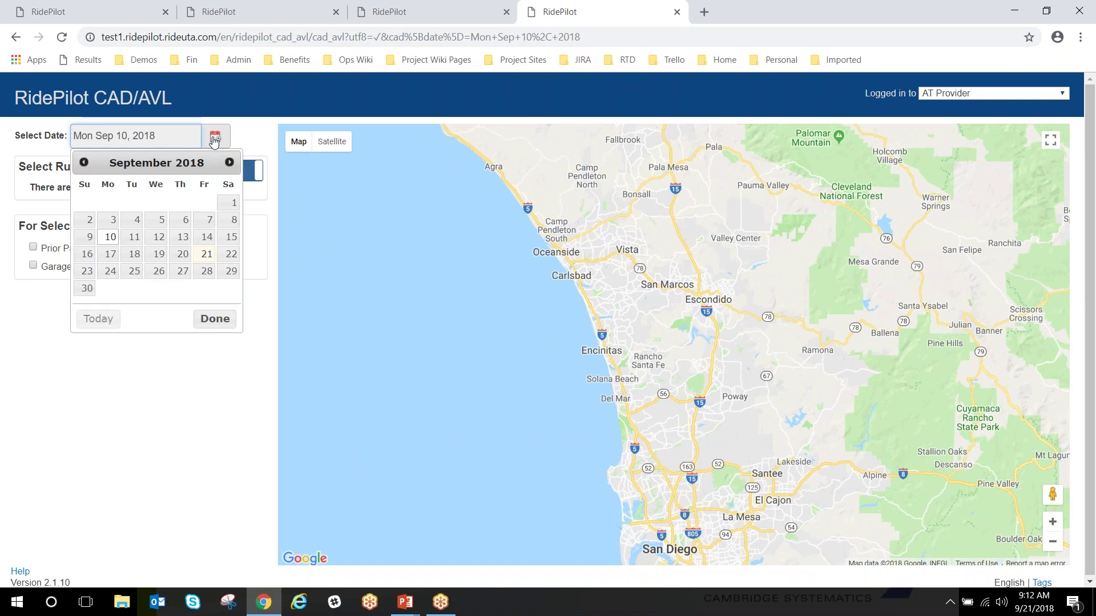
left_click(206, 254)
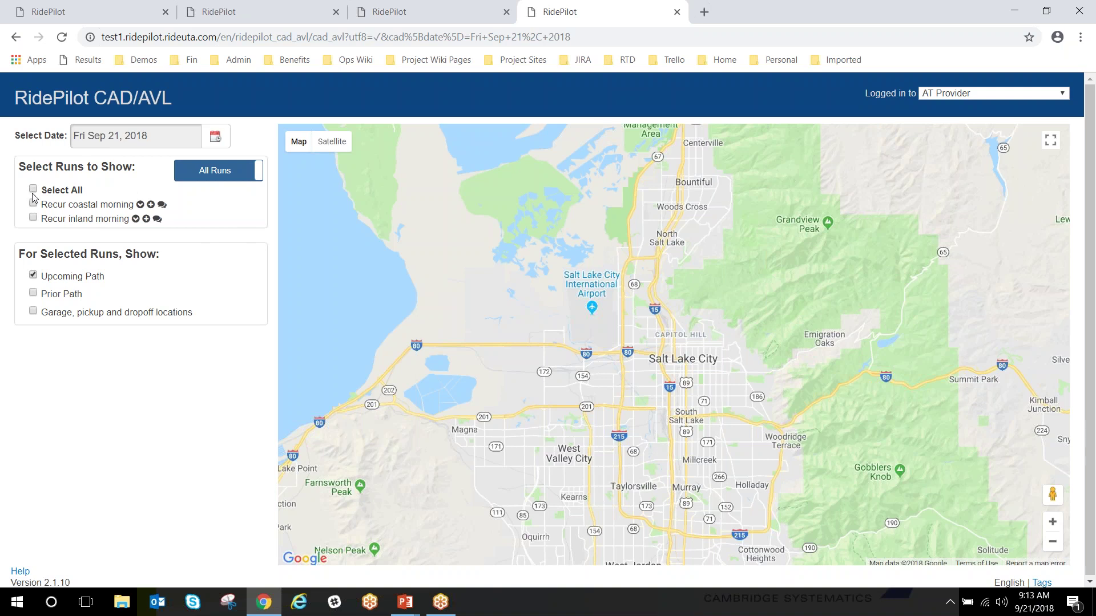
left_click(215, 171)
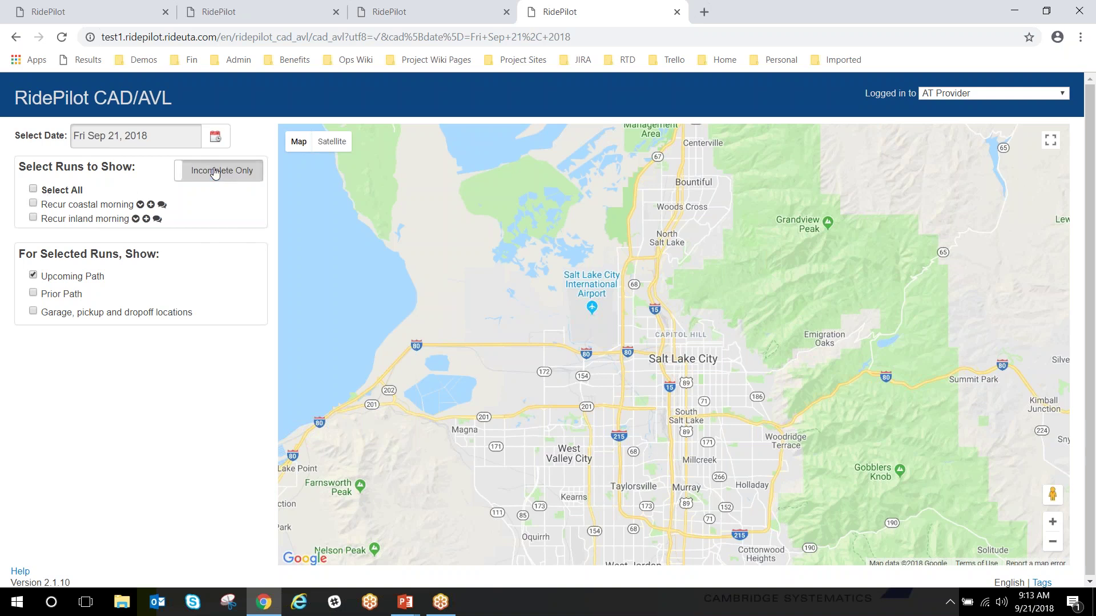
left_click(216, 175)
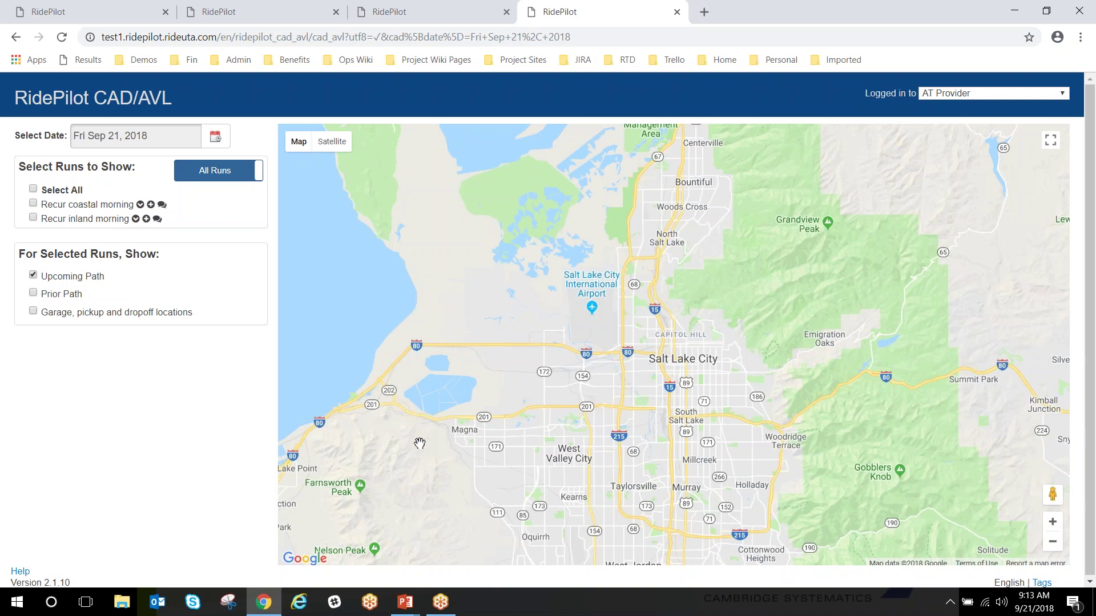
Zoom out and pan the map west across Utah and Nevada toward Southern California
scroll(599, 374, "down", 1)
scroll(588, 380, "down", 2)
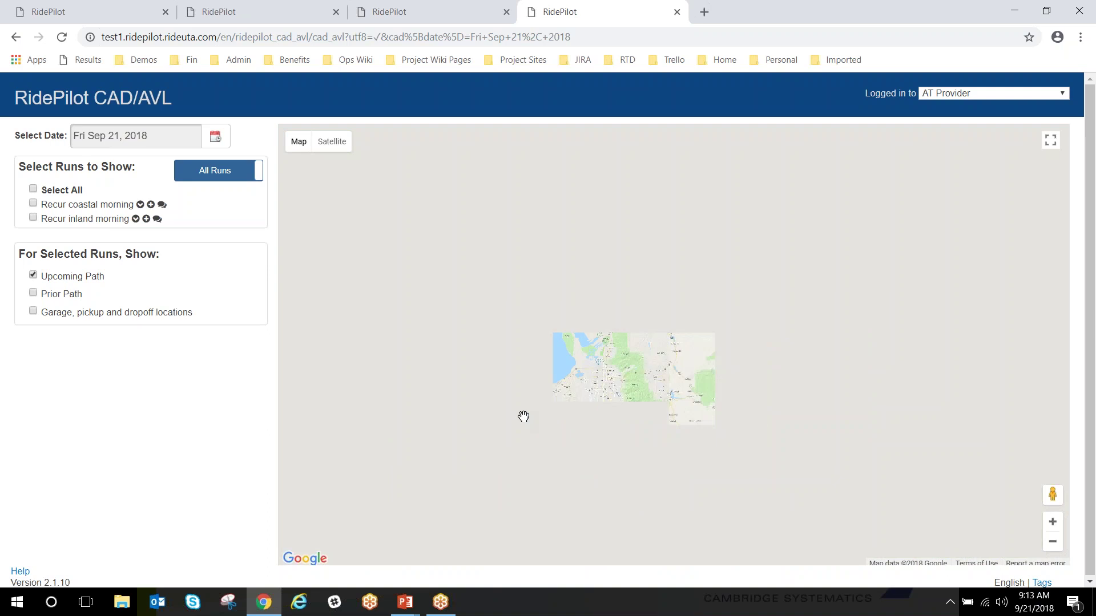
left_click_drag(514, 420, 786, 339)
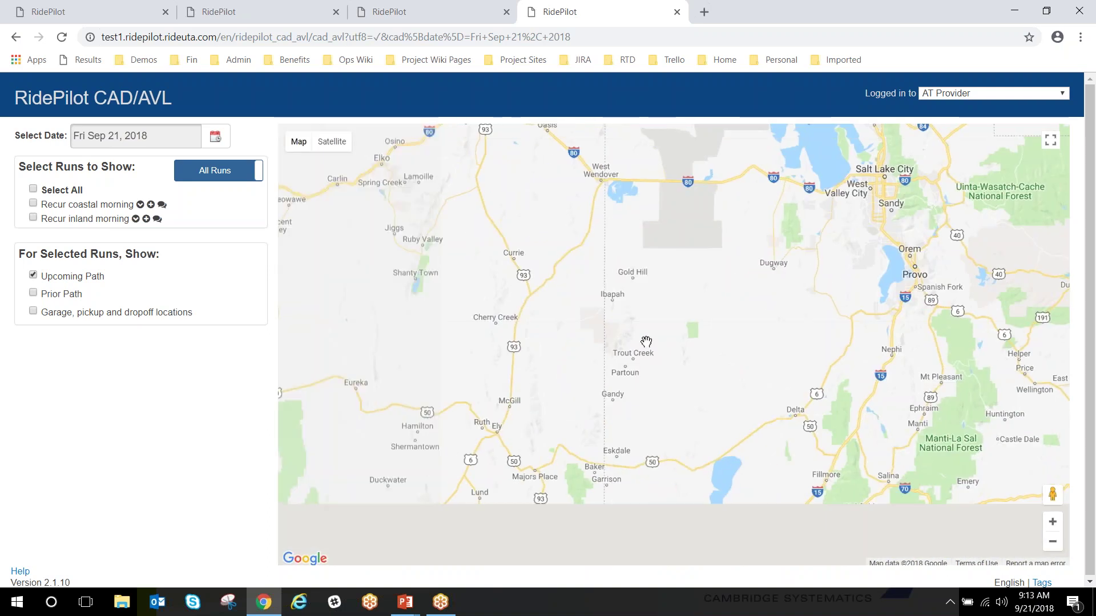
scroll(639, 348, "down", 2)
scroll(593, 336, "down", 1)
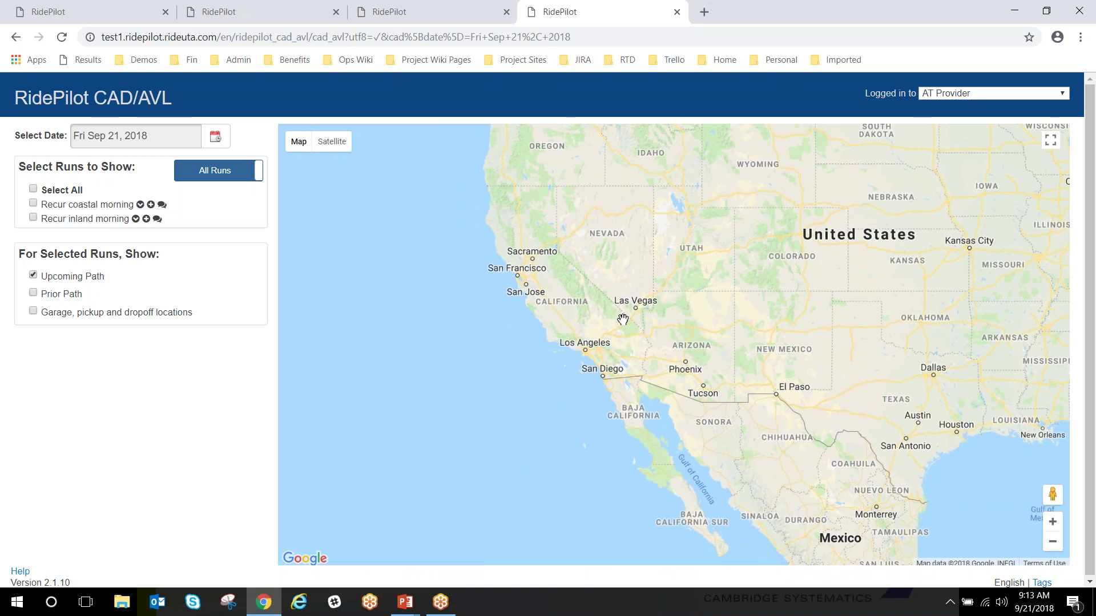
scroll(672, 266, "up", 2)
left_click_drag(672, 266, 690, 114)
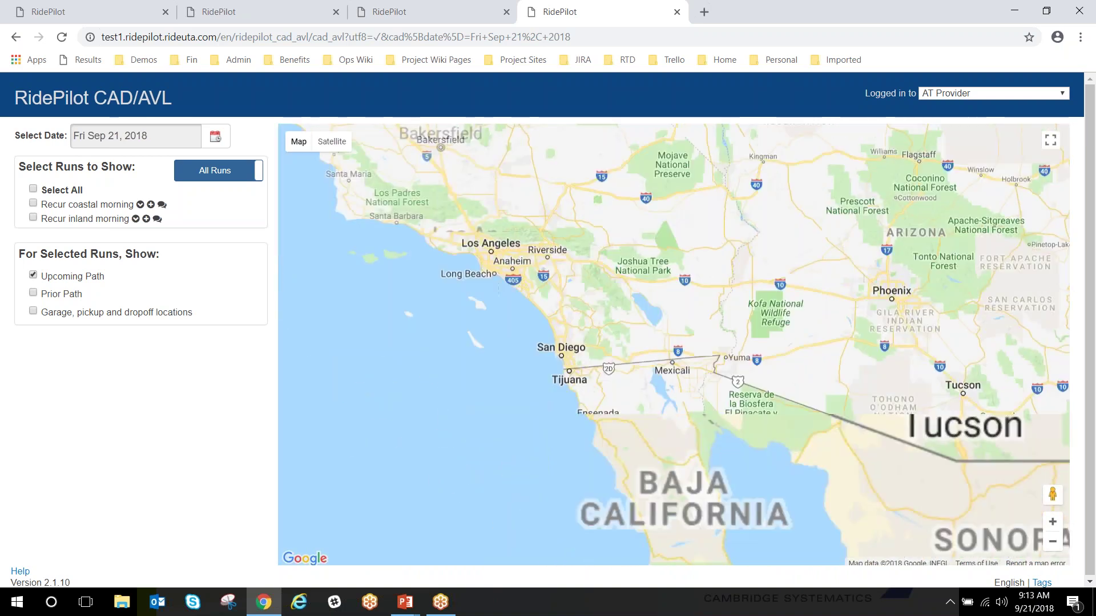
Zoom in and centre the map on Escondido, Poway and Ramona down to Tijuana
scroll(639, 331, "up", 1)
scroll(509, 277, "up", 3)
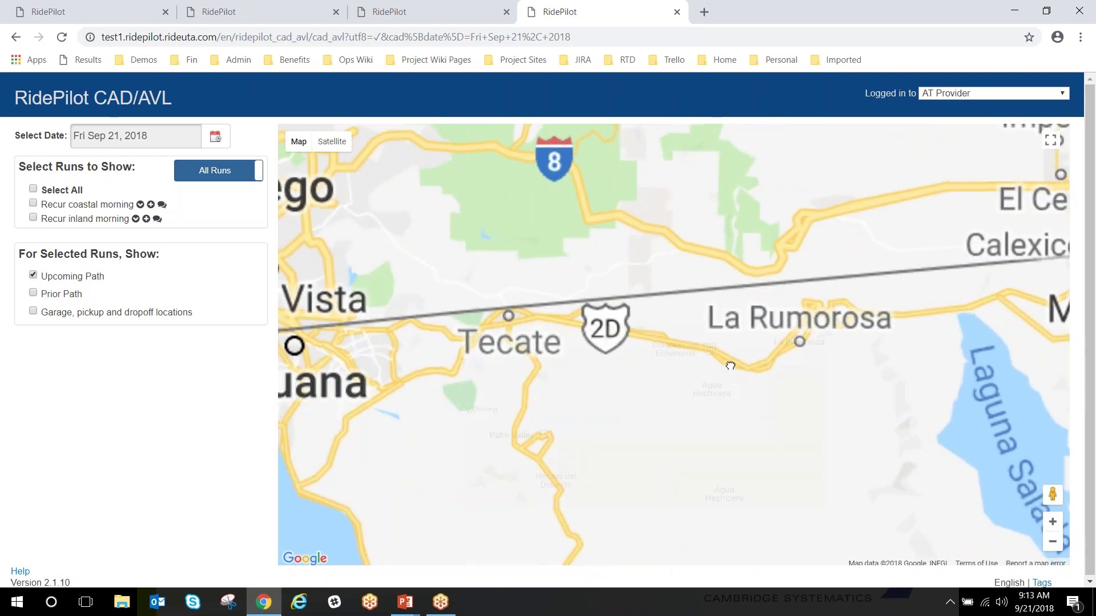
left_click_drag(439, 223, 602, 244)
left_click_drag(526, 137, 648, 327)
scroll(649, 327, "up", 1)
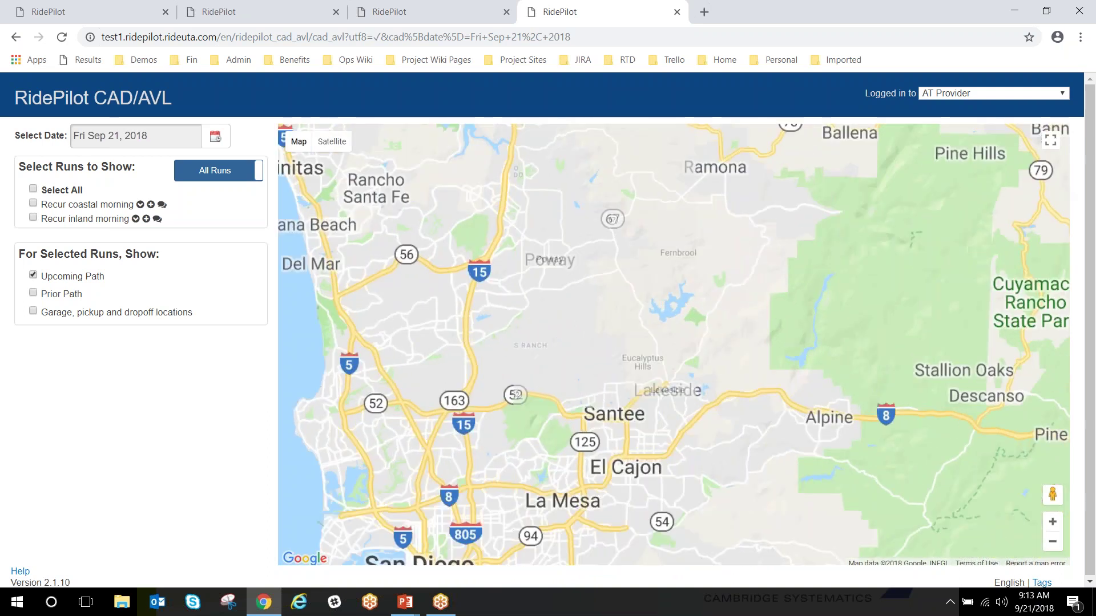
left_click_drag(430, 167, 673, 388)
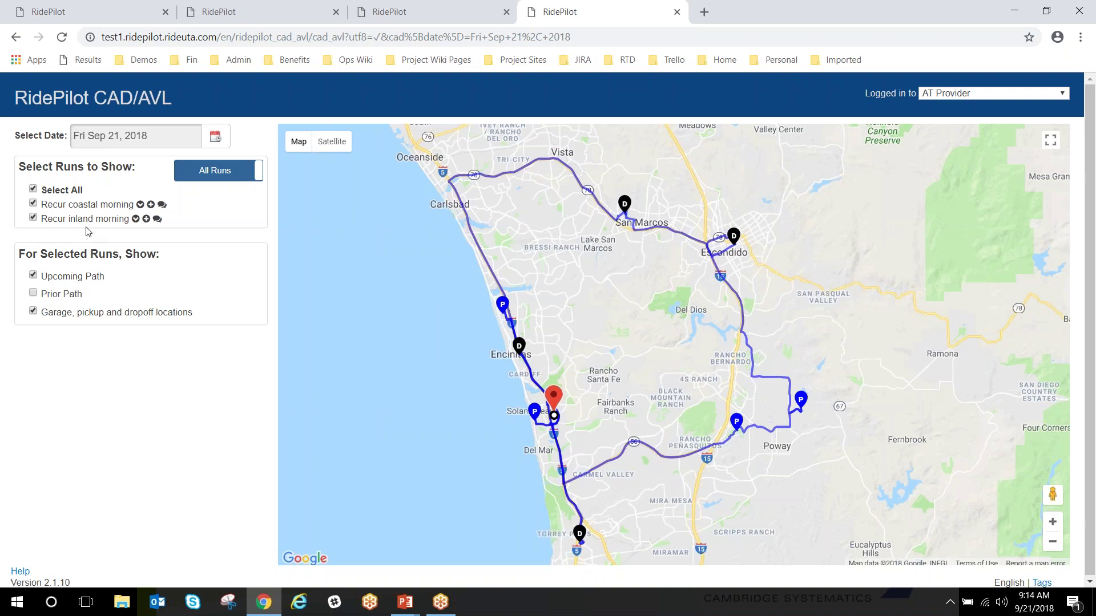
Toggle the Recur coastal morning and Recur inland morning run checkboxes
left_click(33, 204)
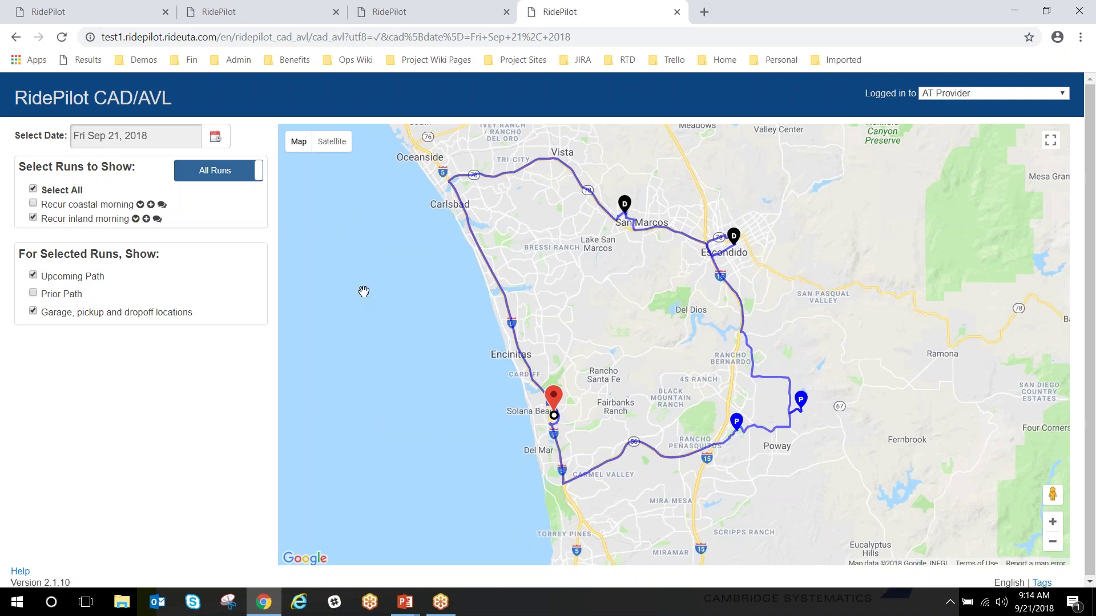
left_click(34, 219)
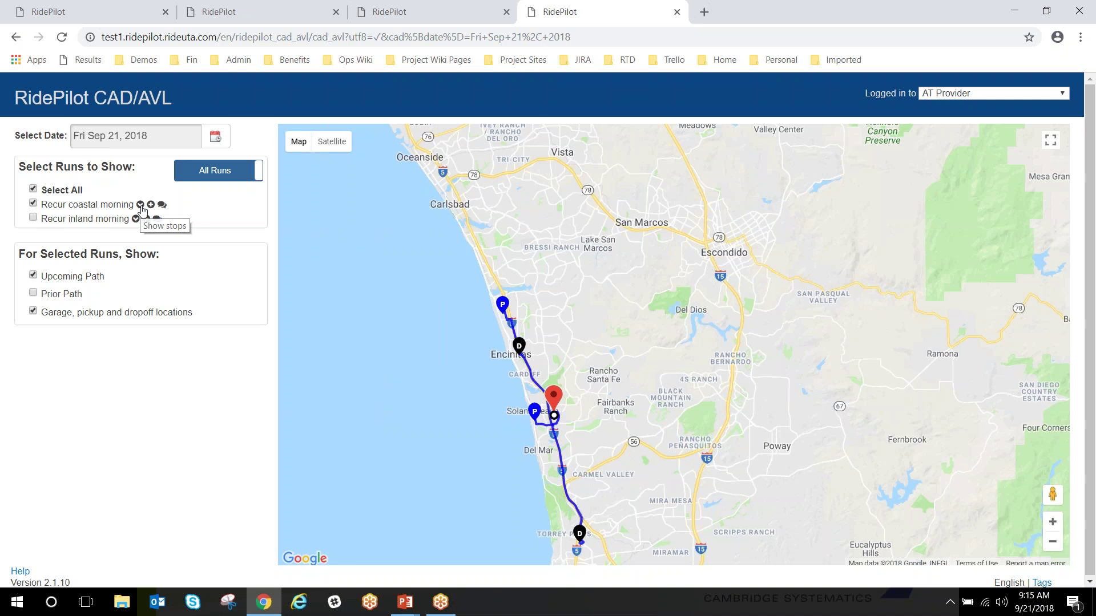
Show the Recur coastal morning run's stops, zoom the map to its route, then return to the slide show
left_click(140, 205)
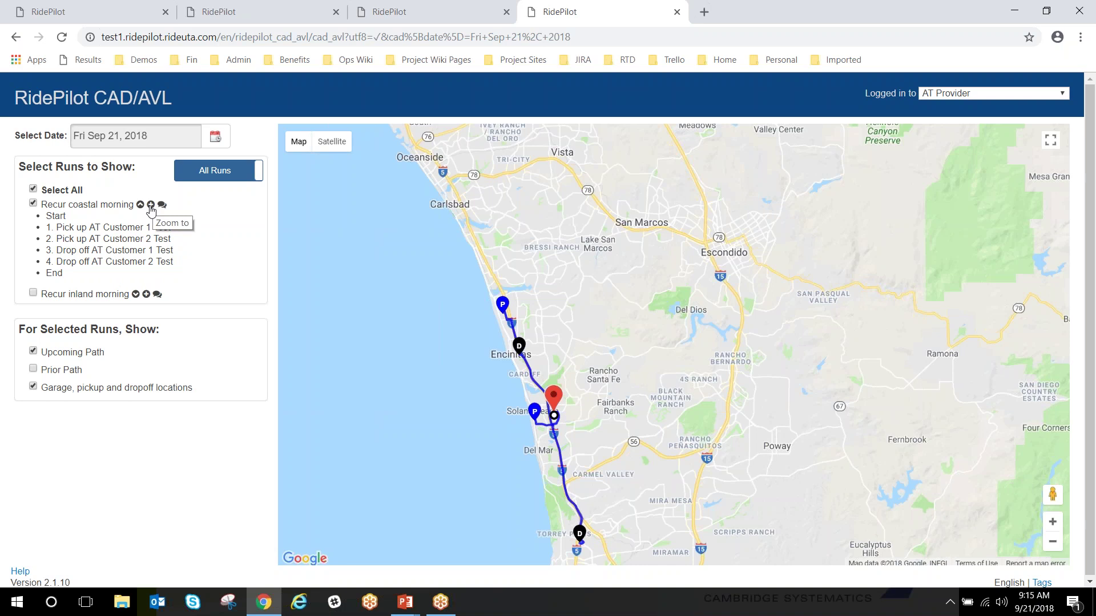
left_click(151, 209)
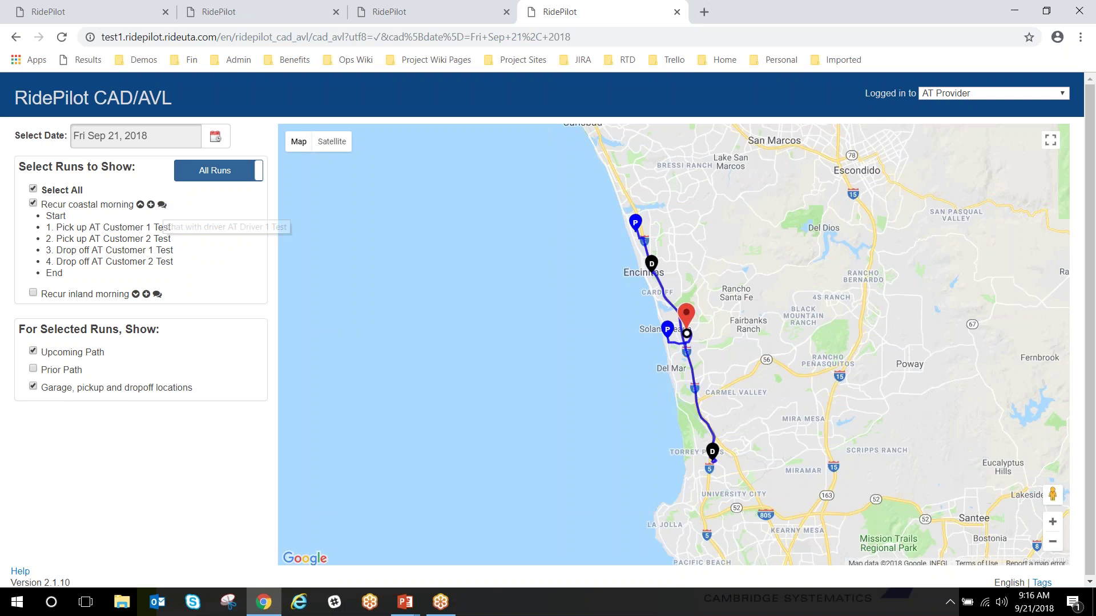
key("alt+Tab")
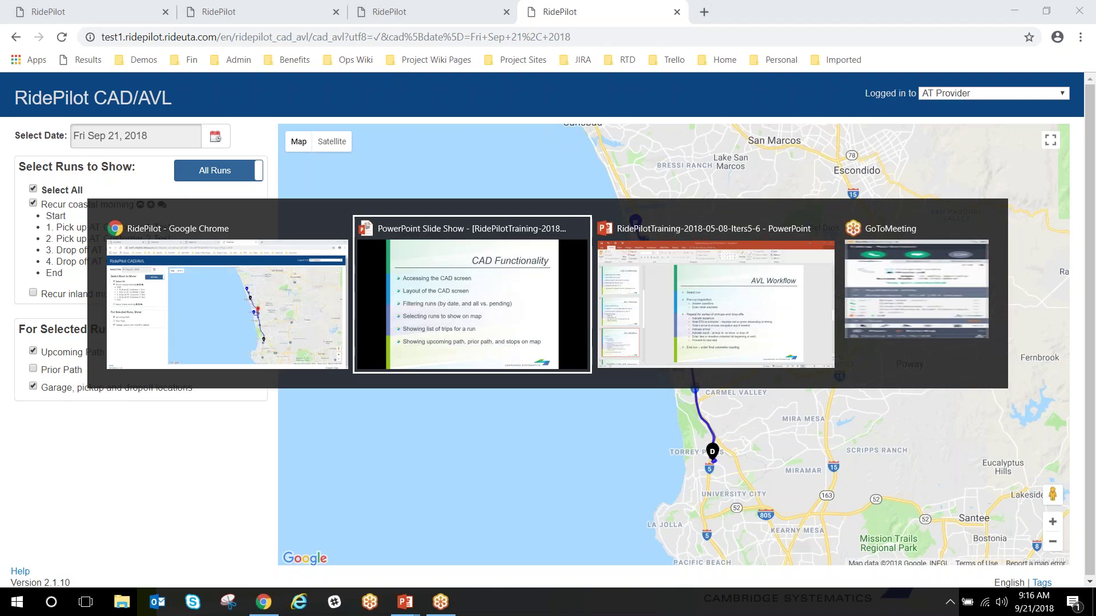
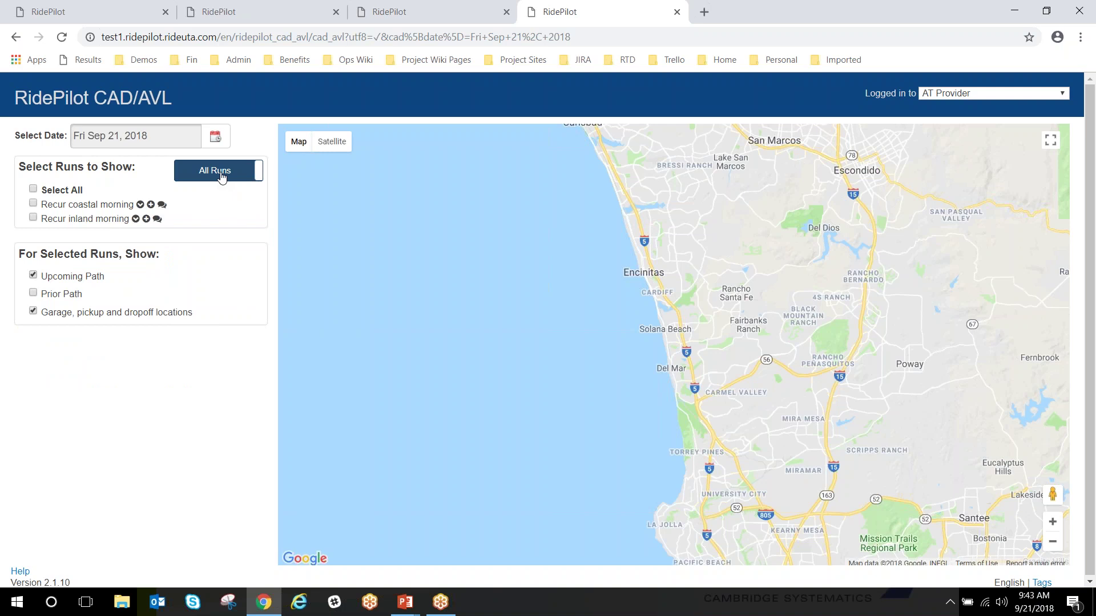
left_click(222, 174)
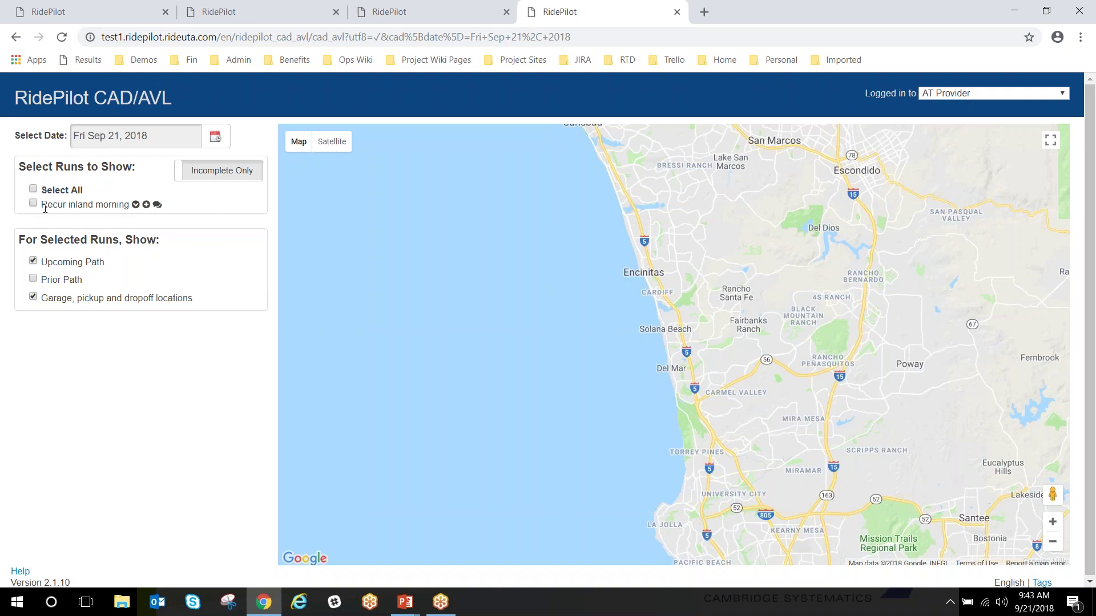
left_click(232, 182)
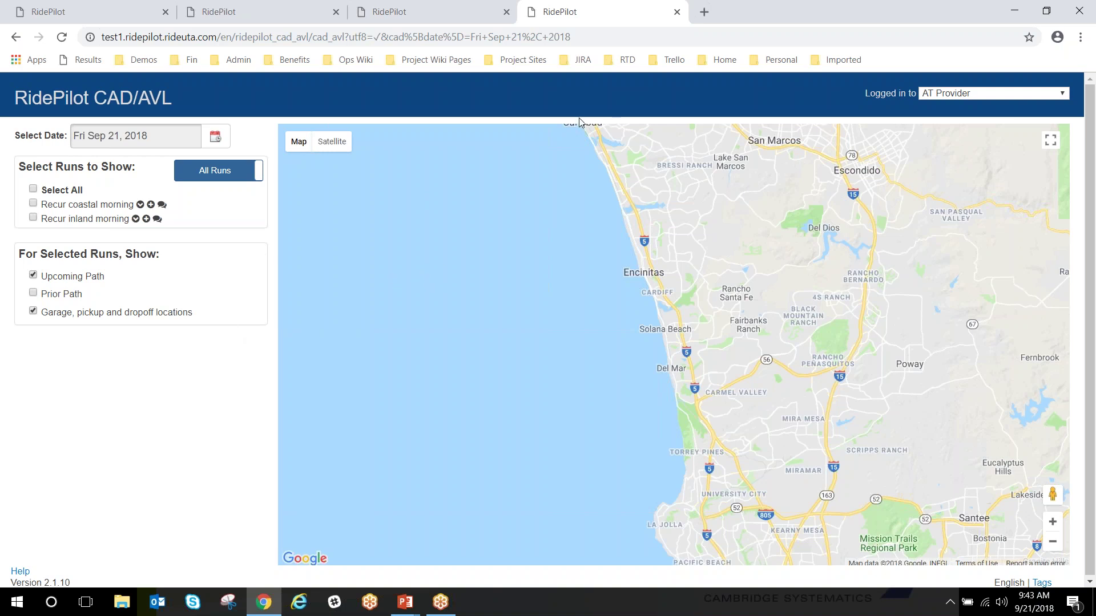
Working as AT Provider, list RidePilot's Sep 21, 2018 runs: coastal morning, inland morning, inland afternoon
left_click(423, 14)
left_click(970, 94)
left_click(967, 106)
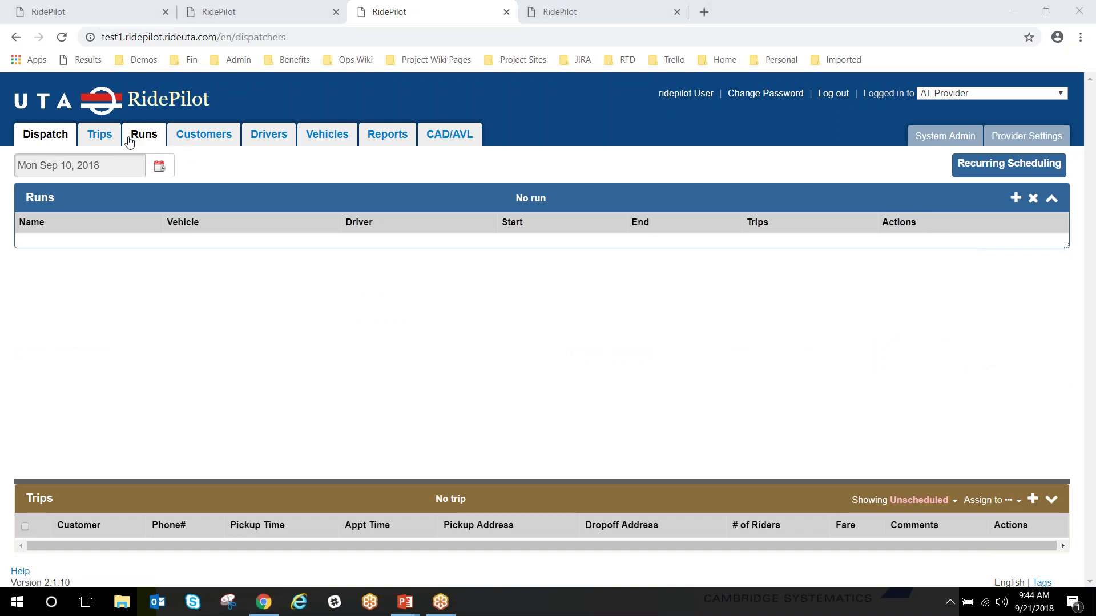
left_click(99, 136)
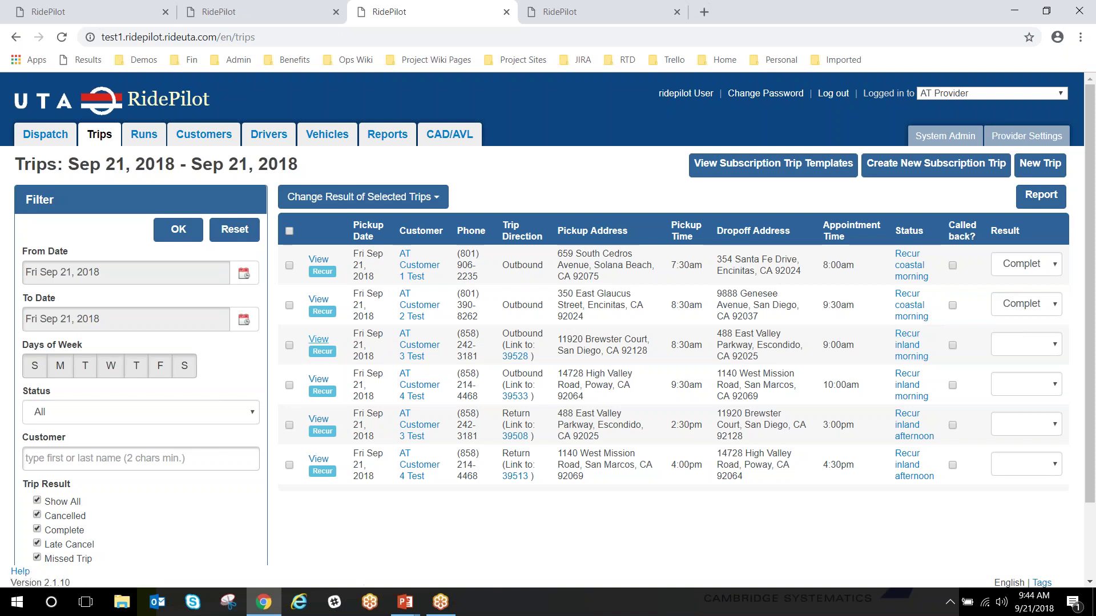
left_click(144, 135)
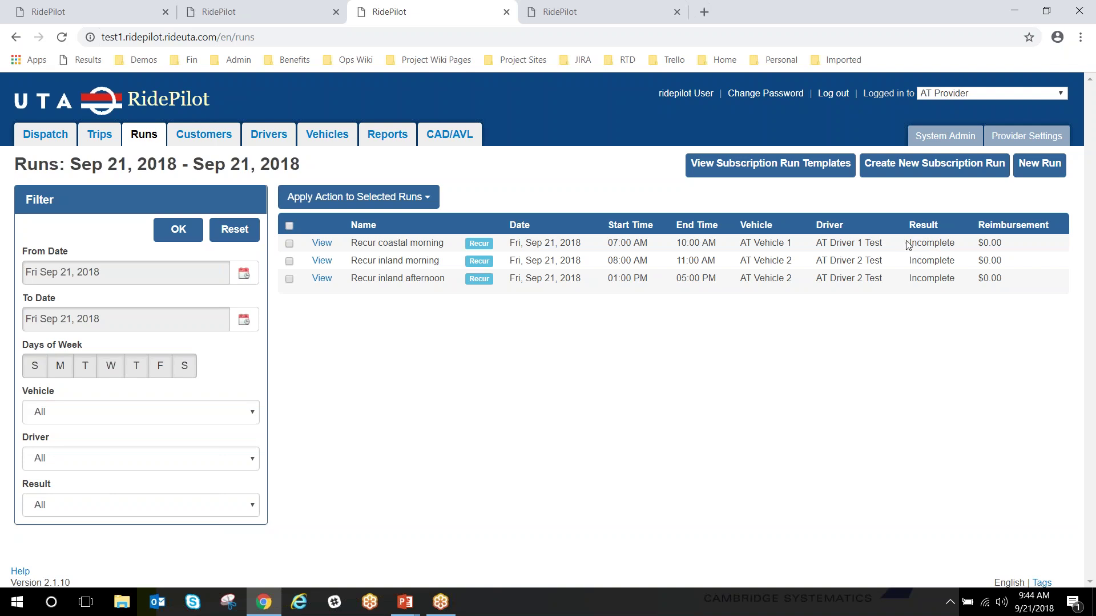
Mark Recur coastal morning Complete and return to the Sep 21, 2018 runs list
left_click(322, 244)
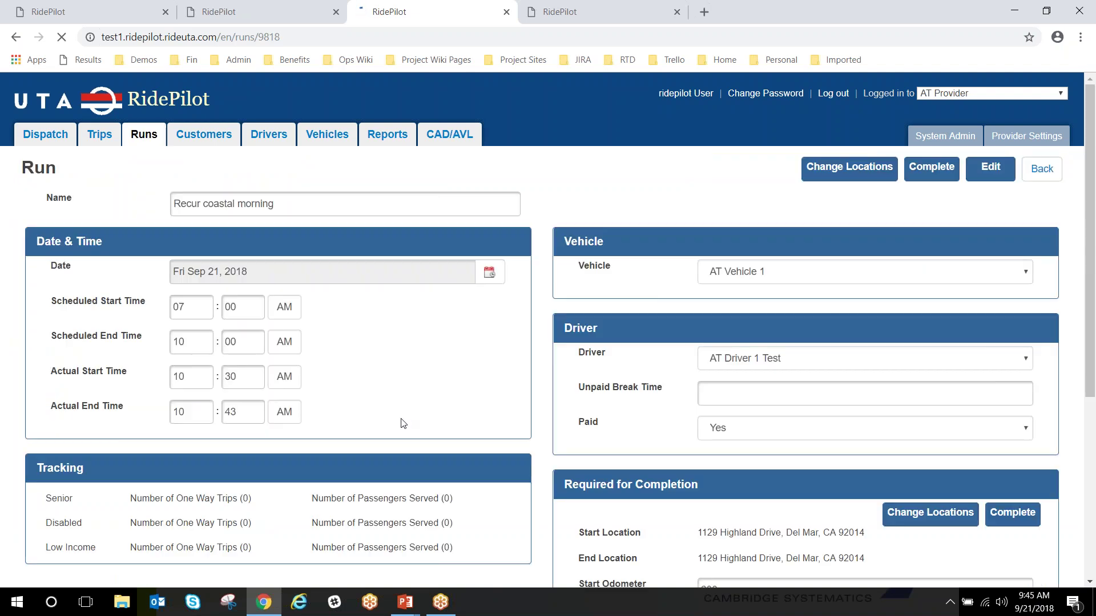
scroll(542, 412, "down", 1)
scroll(543, 412, "up", 1)
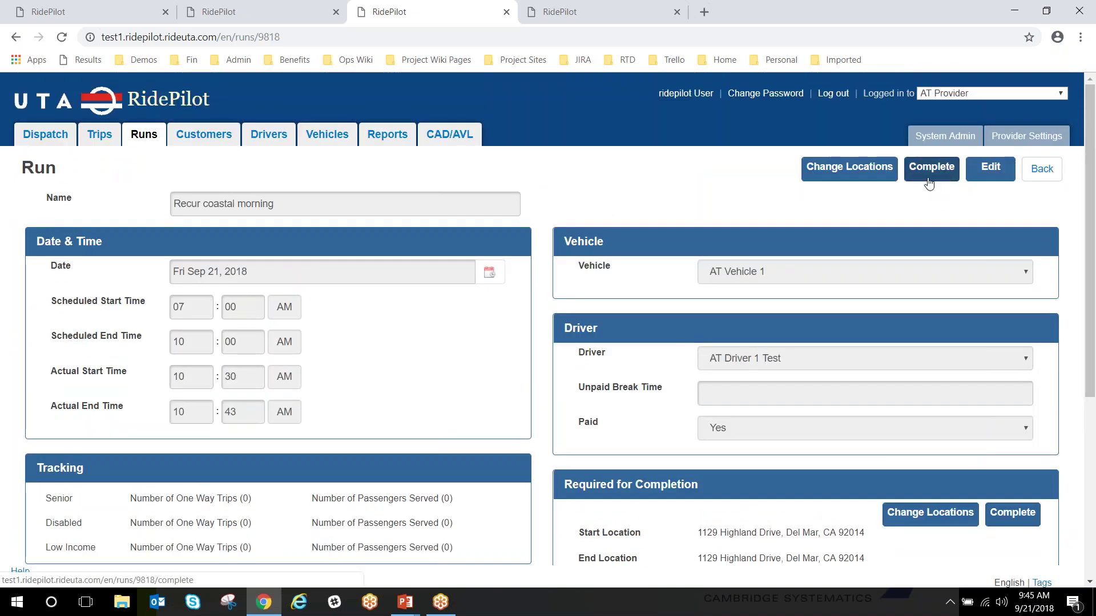
left_click(934, 178)
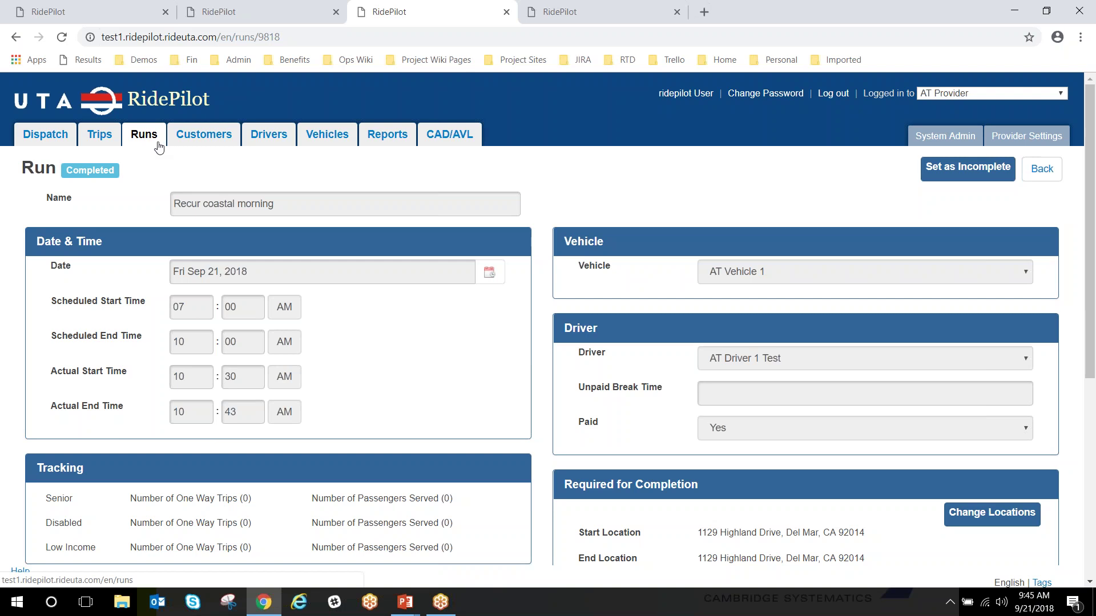
left_click(144, 134)
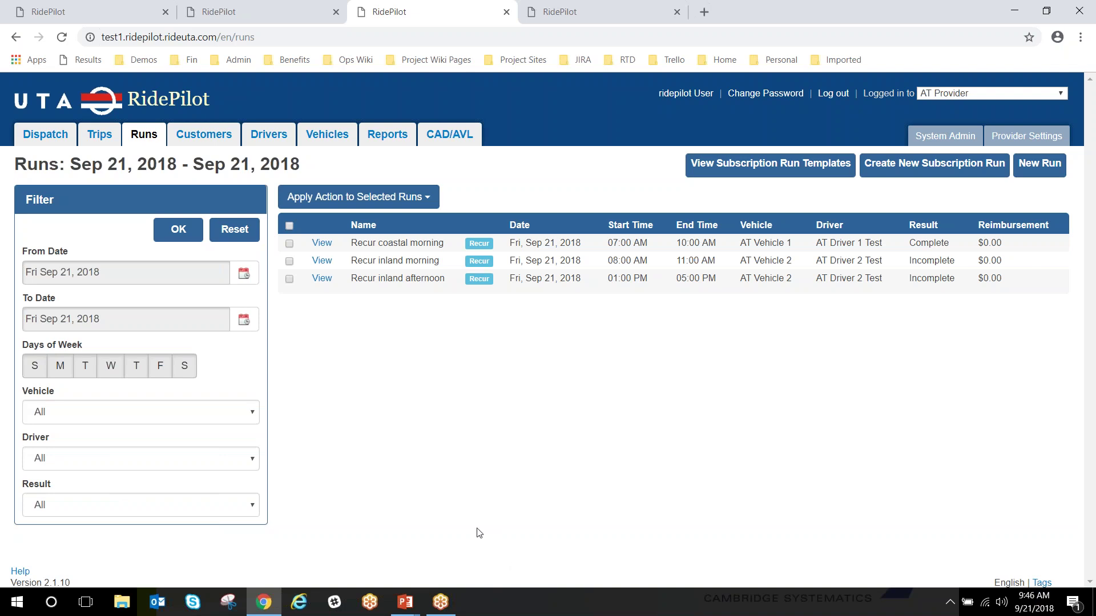
On the CAD/AVL map, show the Recur coastal morning run
left_click(576, 7)
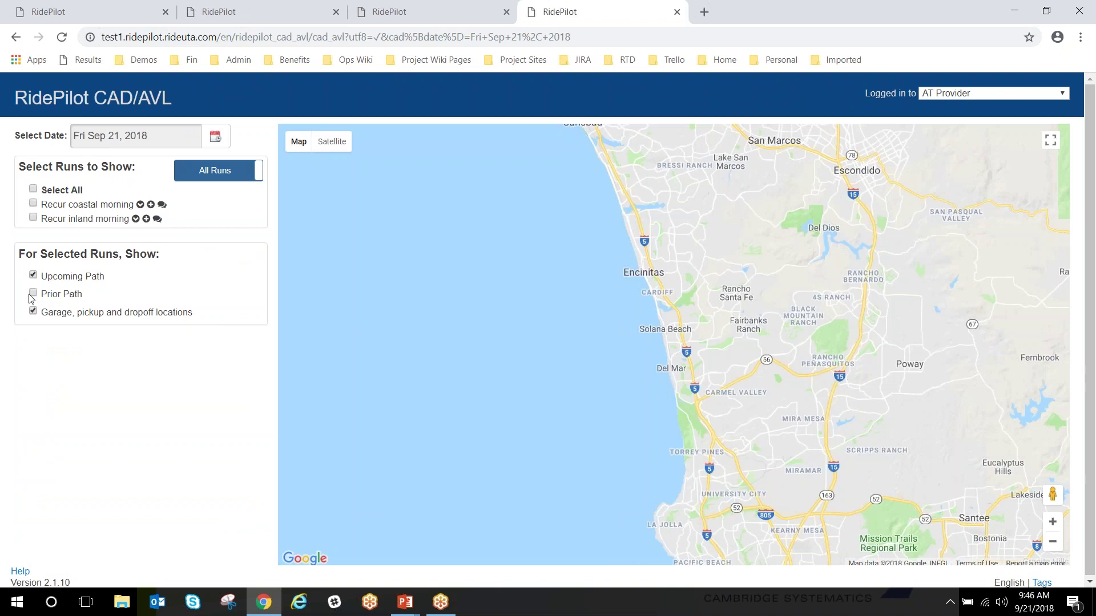
left_click(33, 205)
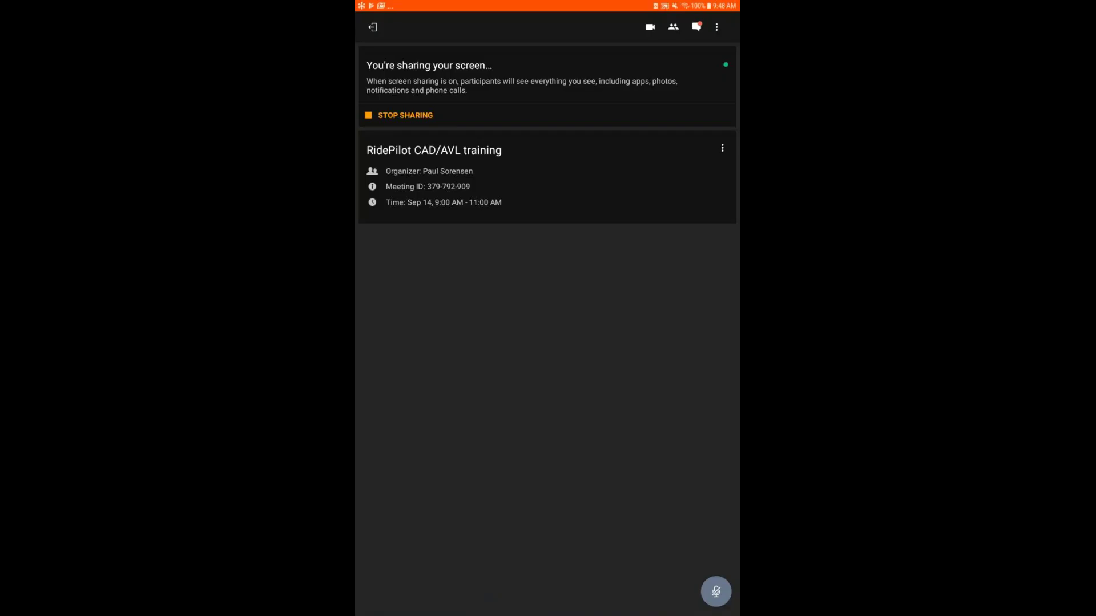
Switch the tablet to RideAVL's Runs for Today list, with coastal morning Completed
key("alt+Tab")
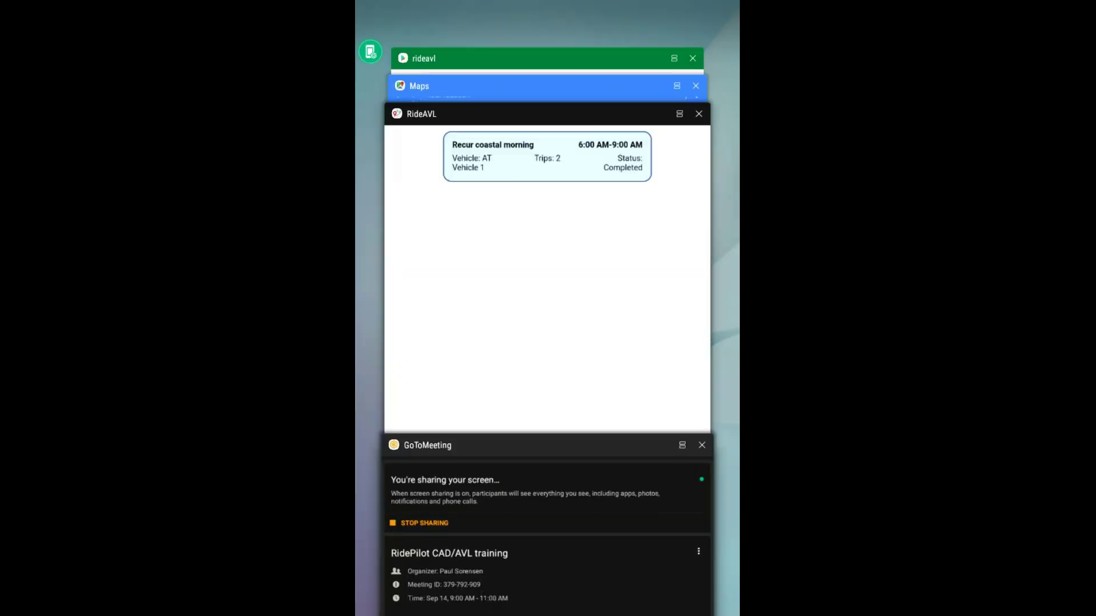
key("Return")
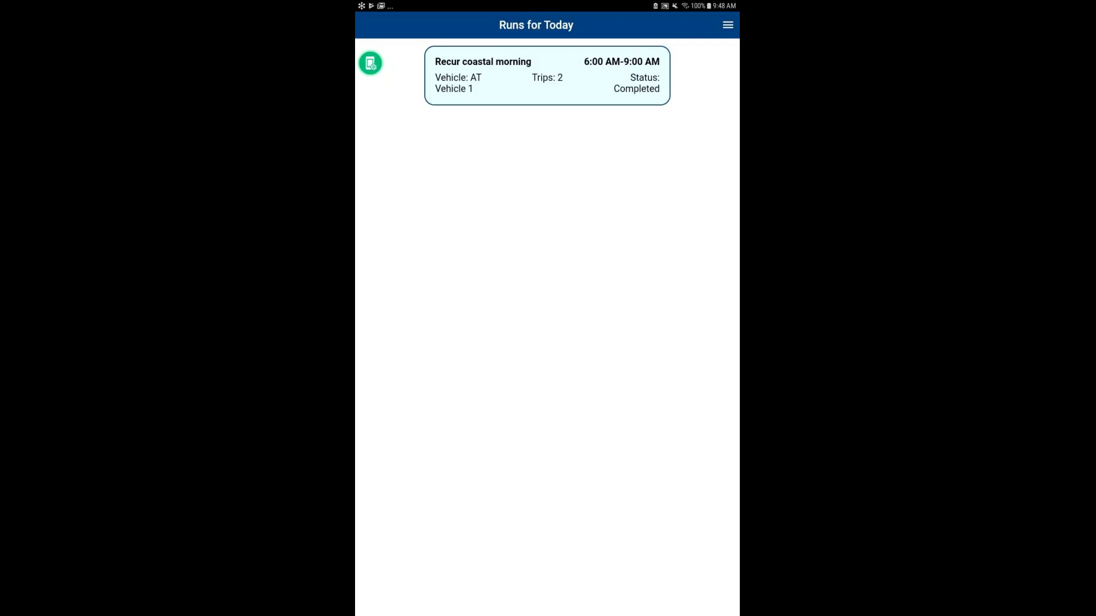
Log out of RideAVL and enter the second driver's username
left_click(728, 25)
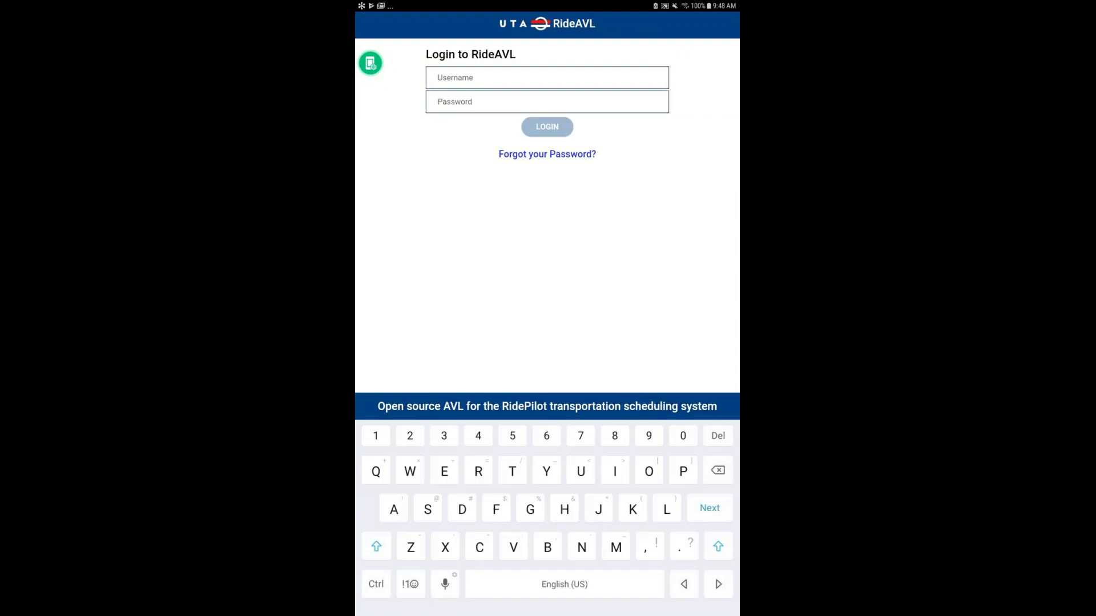
type("at")
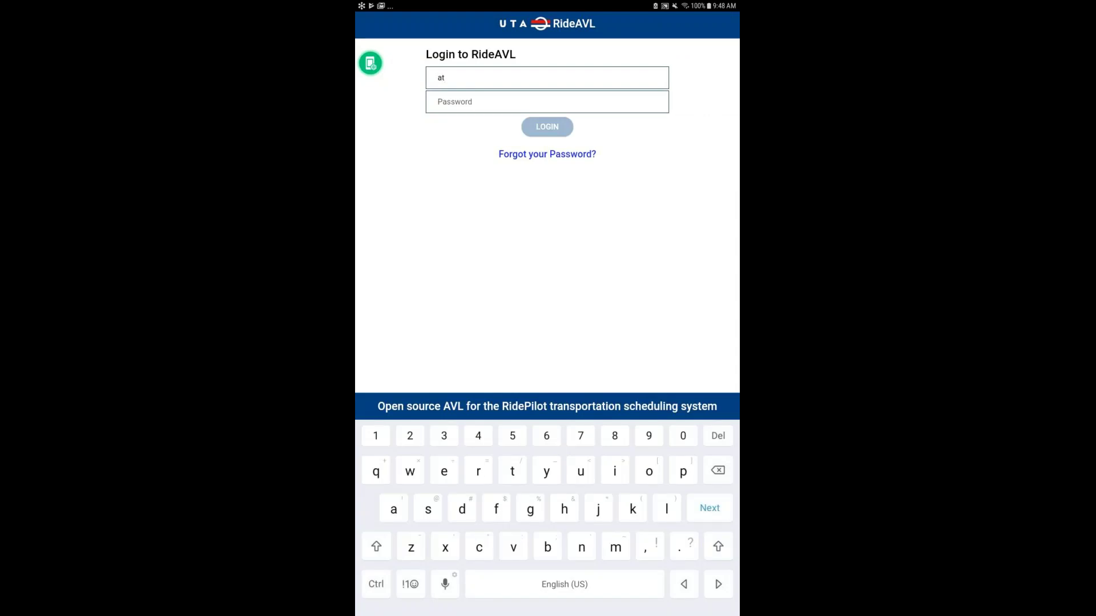
left_click(411, 584)
type("t_")
left_click(410, 585)
type("driver")
left_click(410, 584)
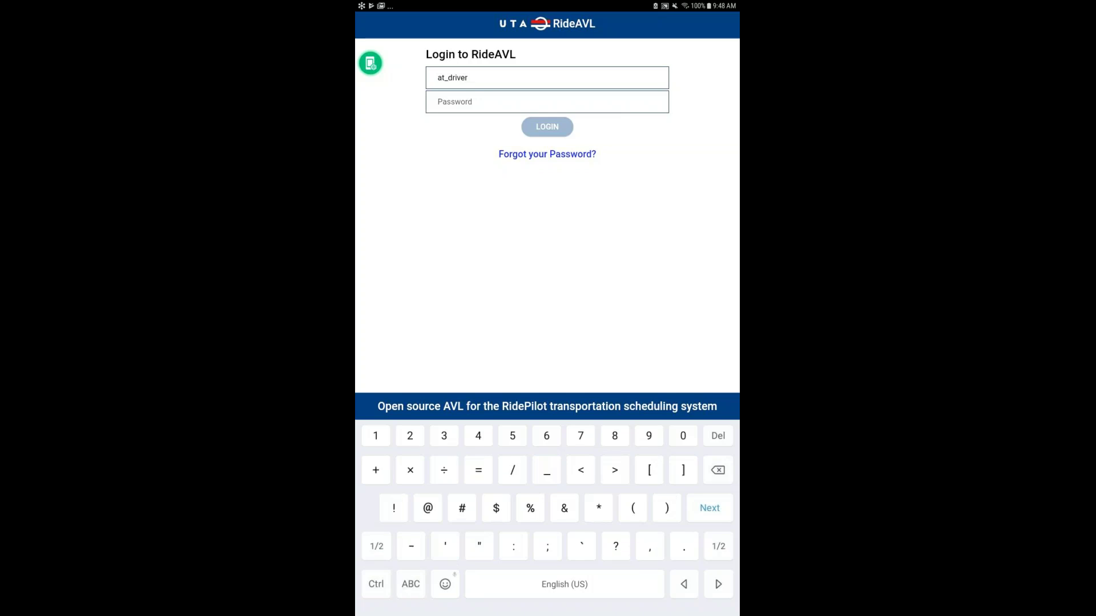
type("_2")
Enter the second driver's password and log in
key("Tab")
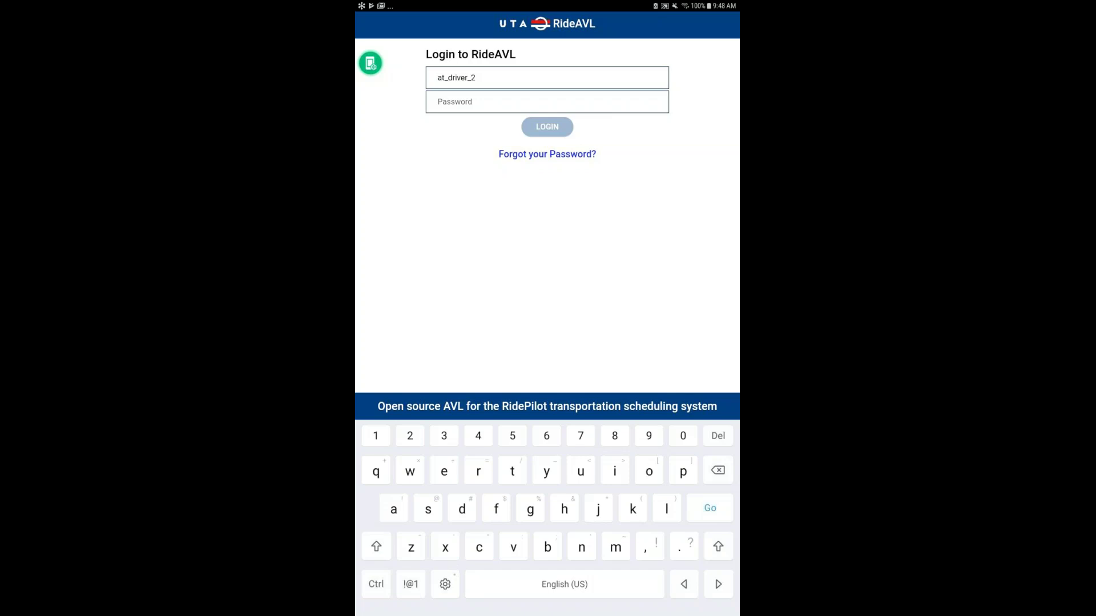
type("dem")
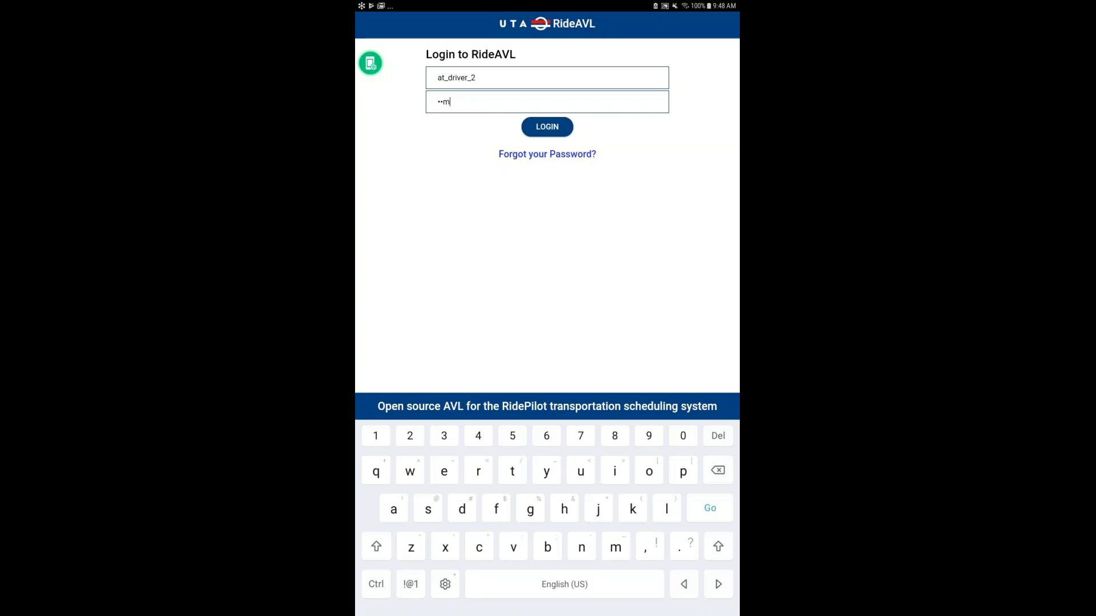
type("o")
key("shift")
type("W@")
left_click(410, 584)
type("ss1")
key("Return")
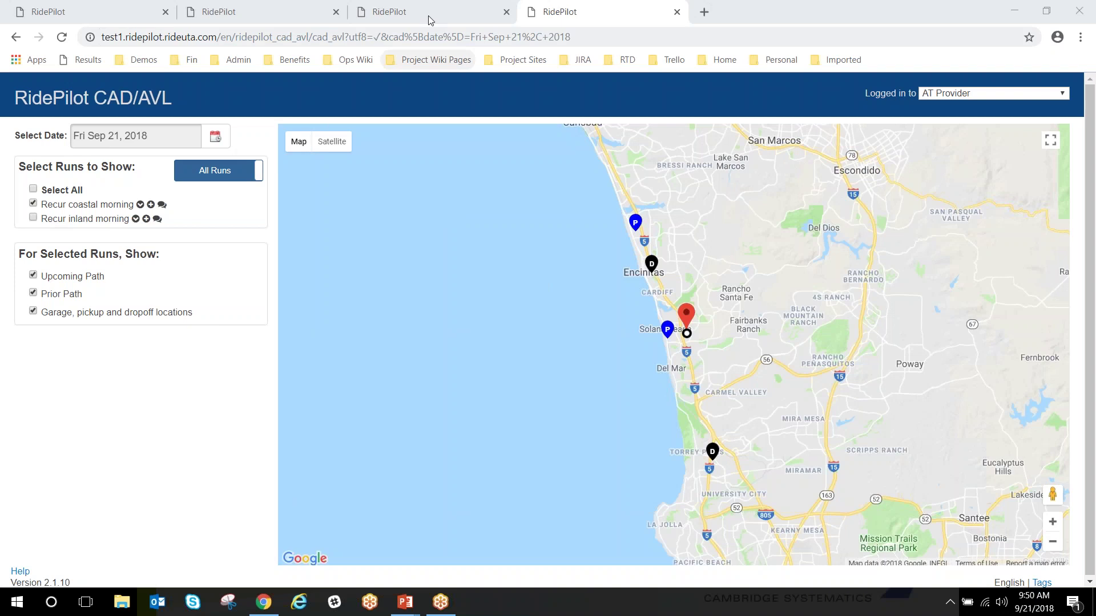
Return to RidePilot's Sep 21, 2018 runs list in the browser
left_click(431, 20)
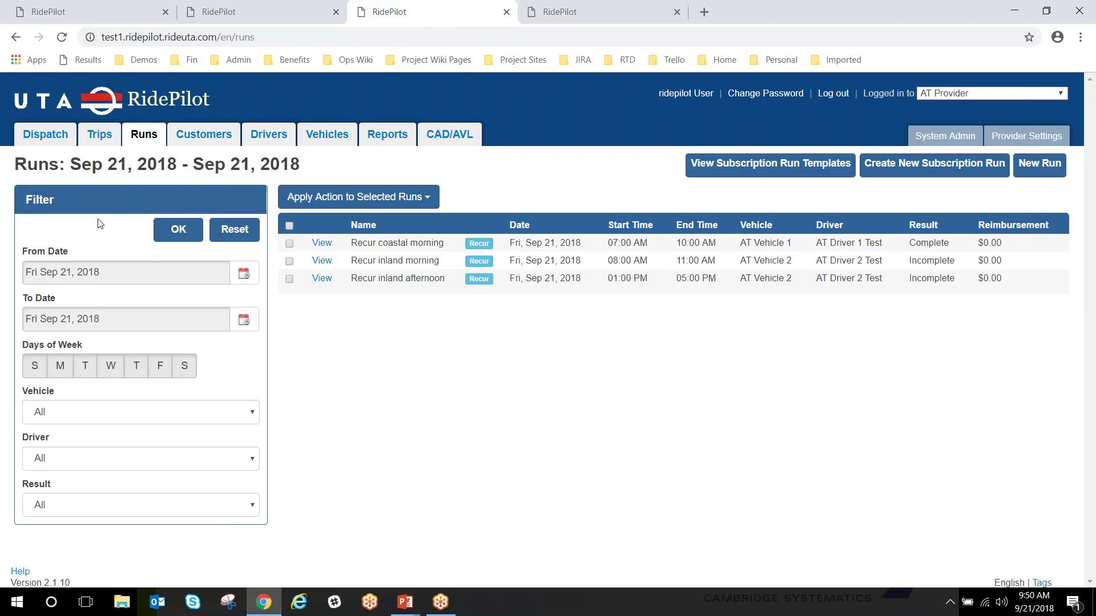
Set the Dispatch board to Fri Sep 21, 2018, showing 3 runs and 6 trips
left_click(39, 140)
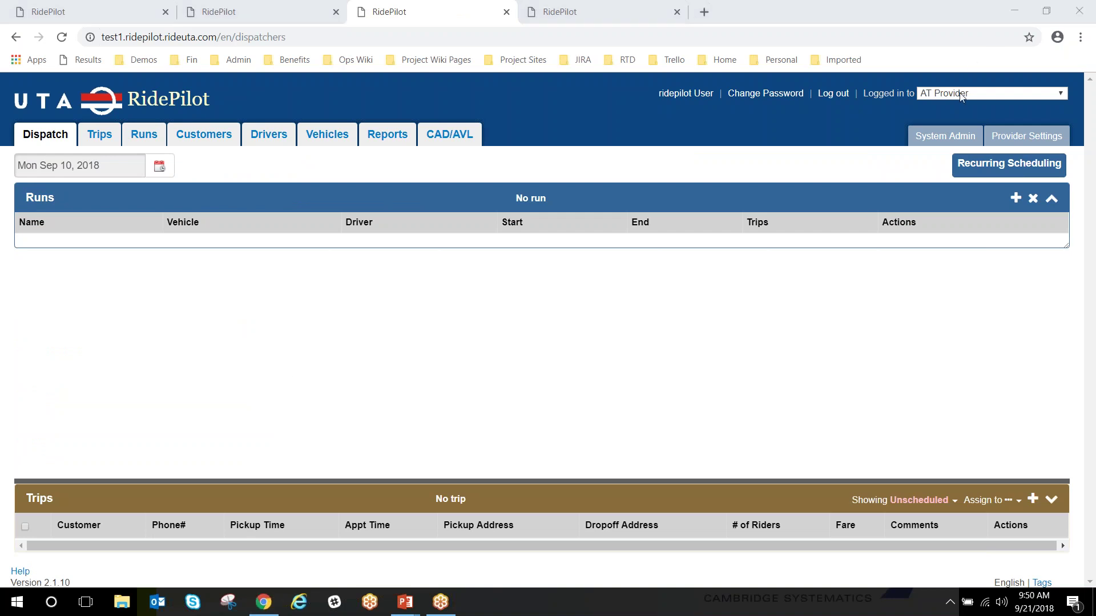
left_click(160, 166)
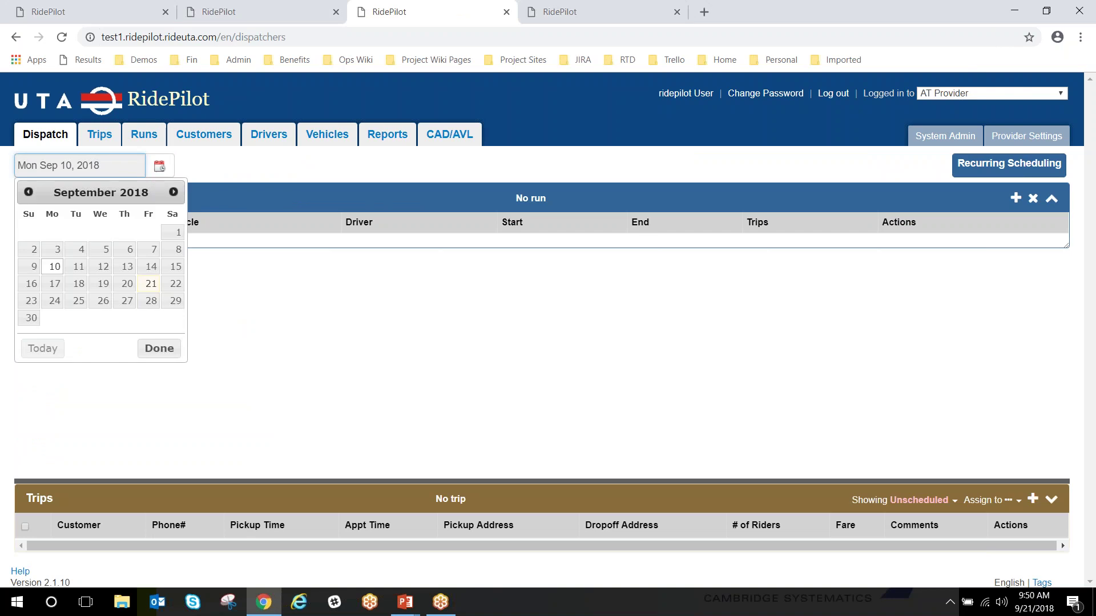
left_click(151, 284)
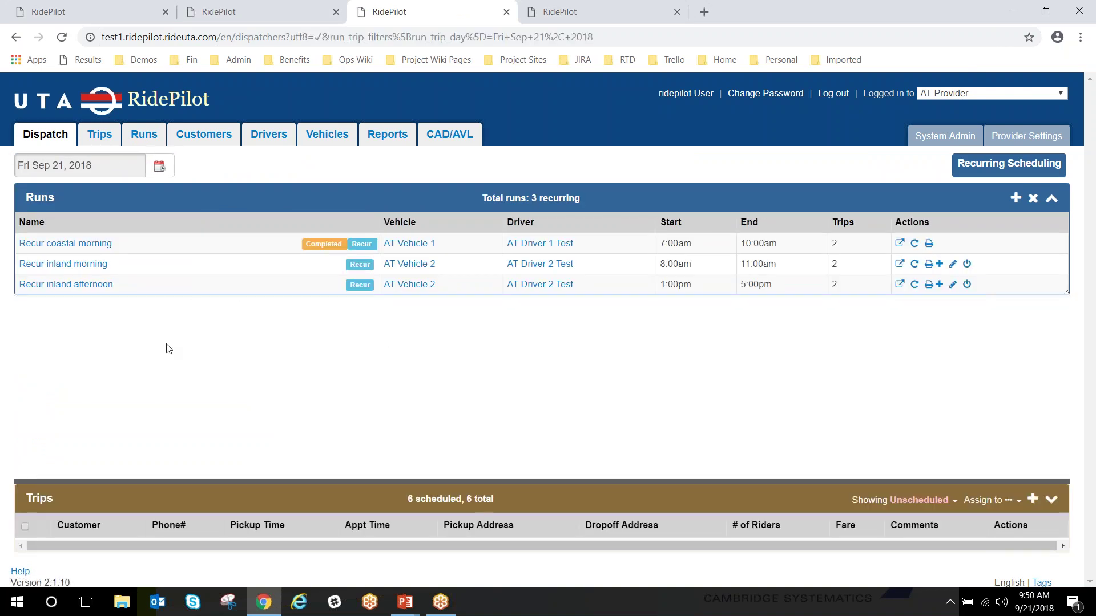
In Recur inland morning, move AT Customer 4 Test's drop-off ahead of AT Customer 3 Test's
left_click(96, 265)
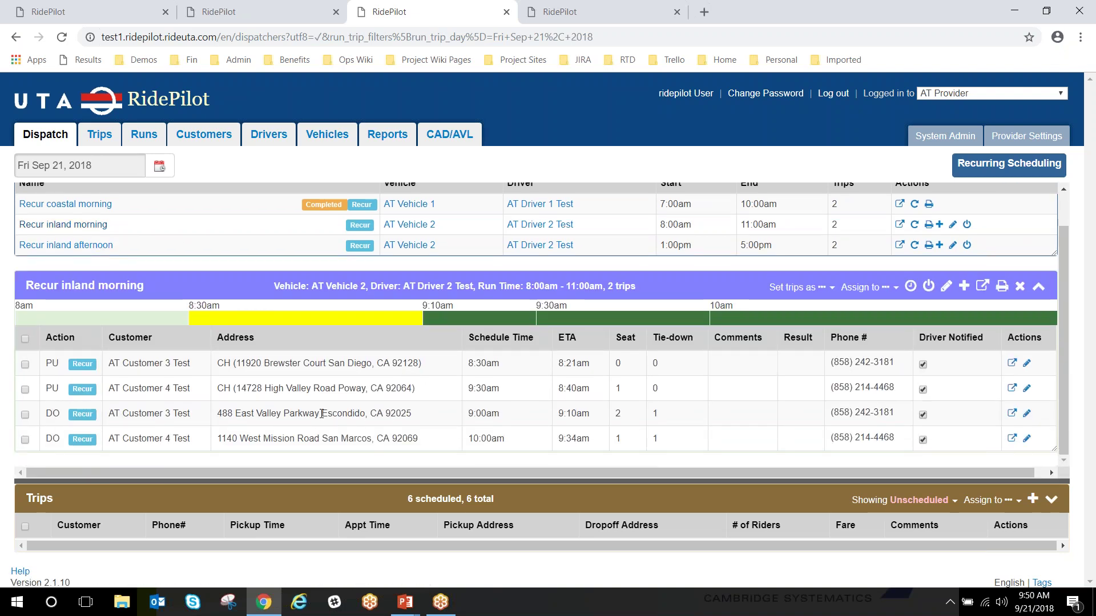
left_click_drag(322, 413, 322, 439)
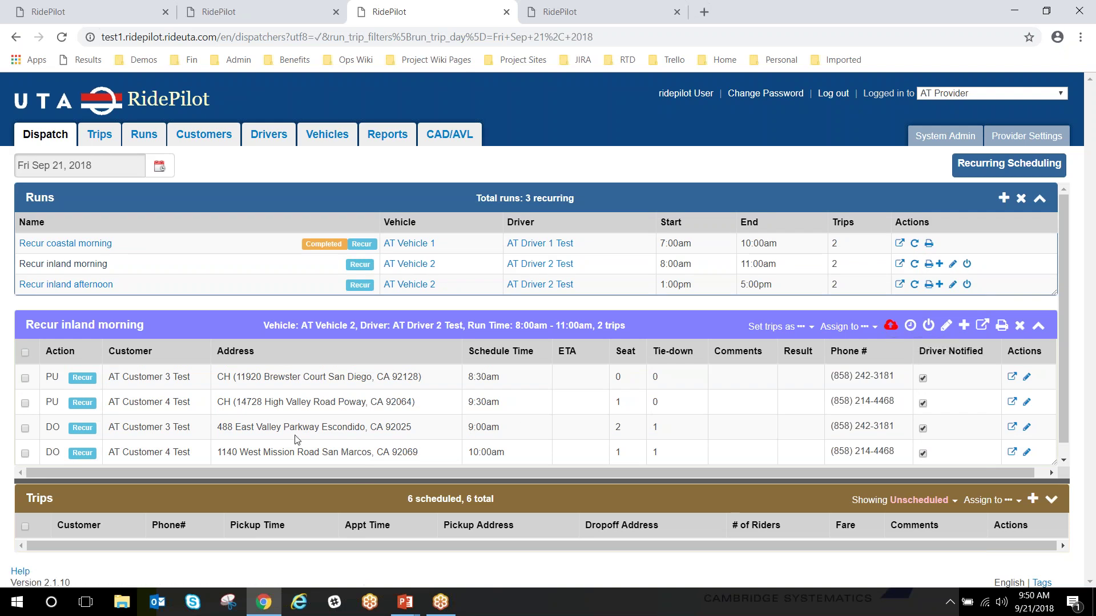
left_click_drag(299, 457, 303, 422)
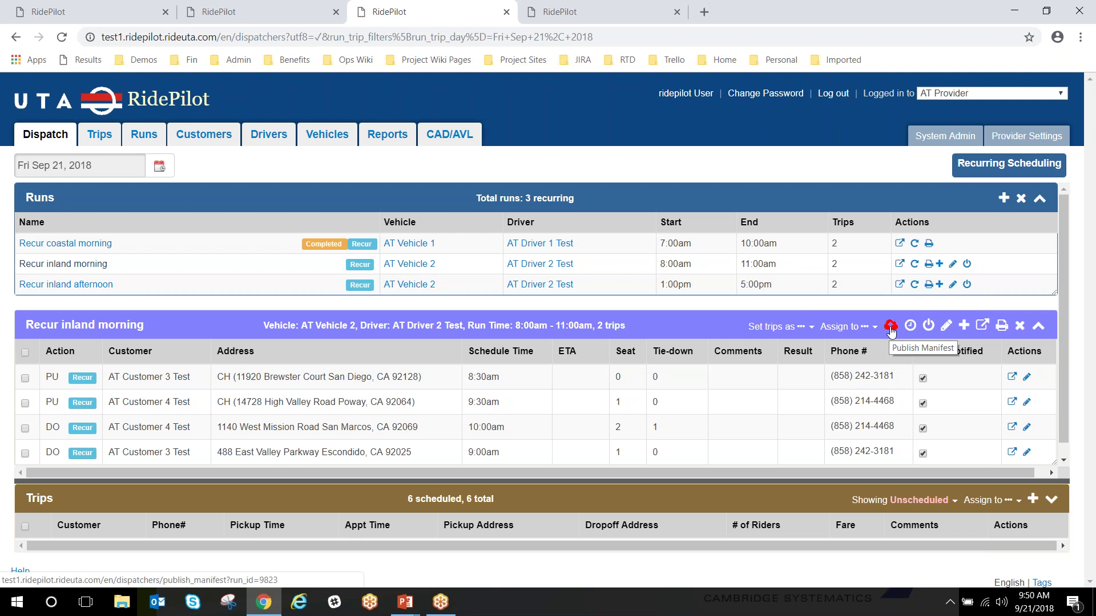
Publish the Recur inland morning manifest and confirm it
left_click(891, 329)
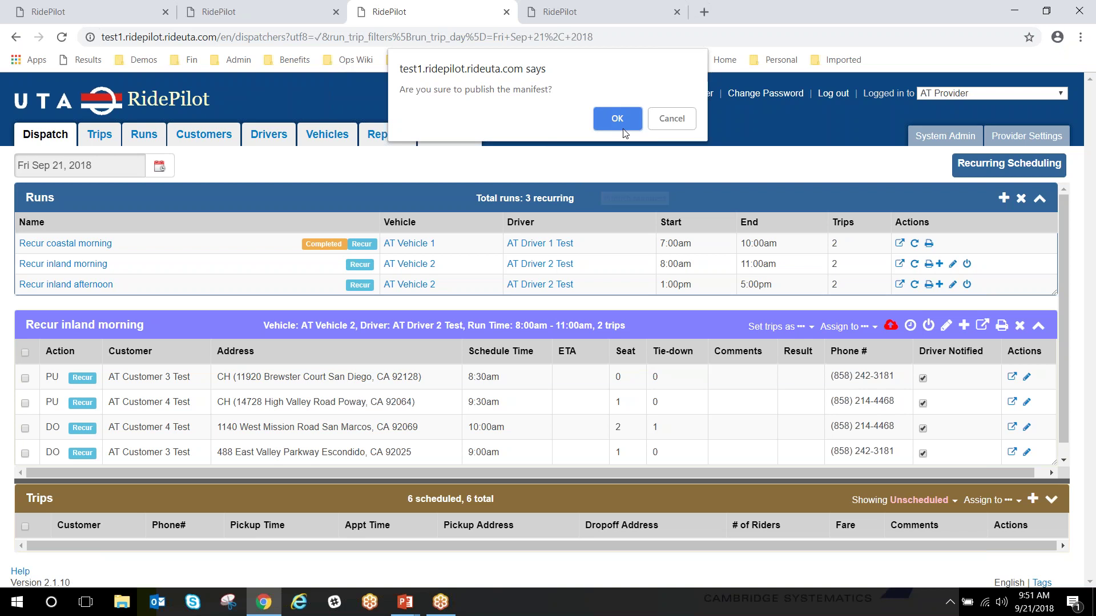
left_click(609, 116)
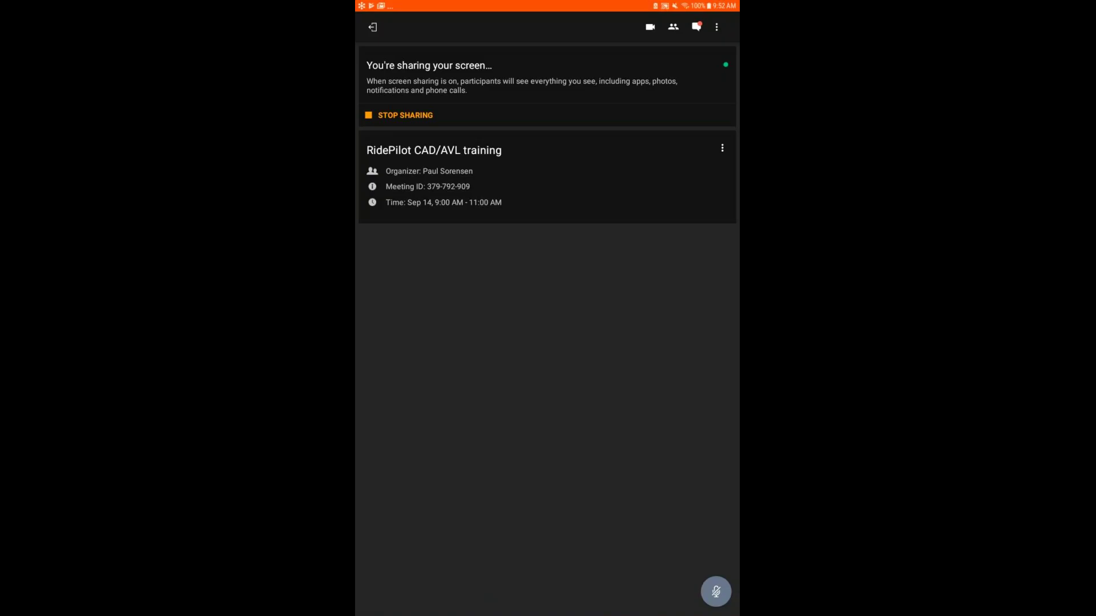
Return to RideAVL, where inland morning lists Customer 4's drop-off before Customer 3's
key("alt+Tab")
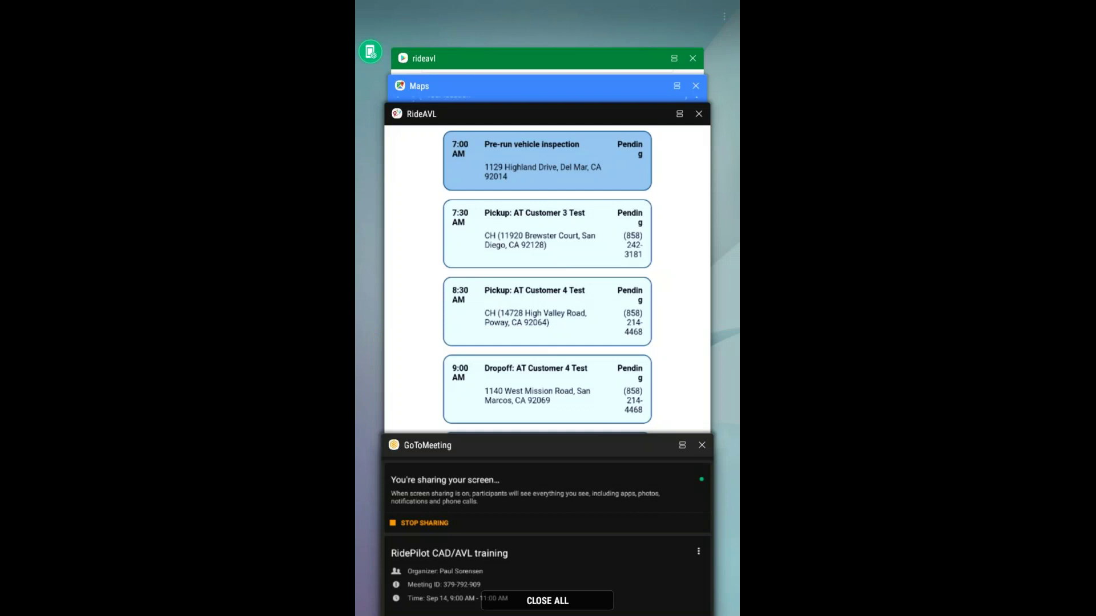
key("Escape")
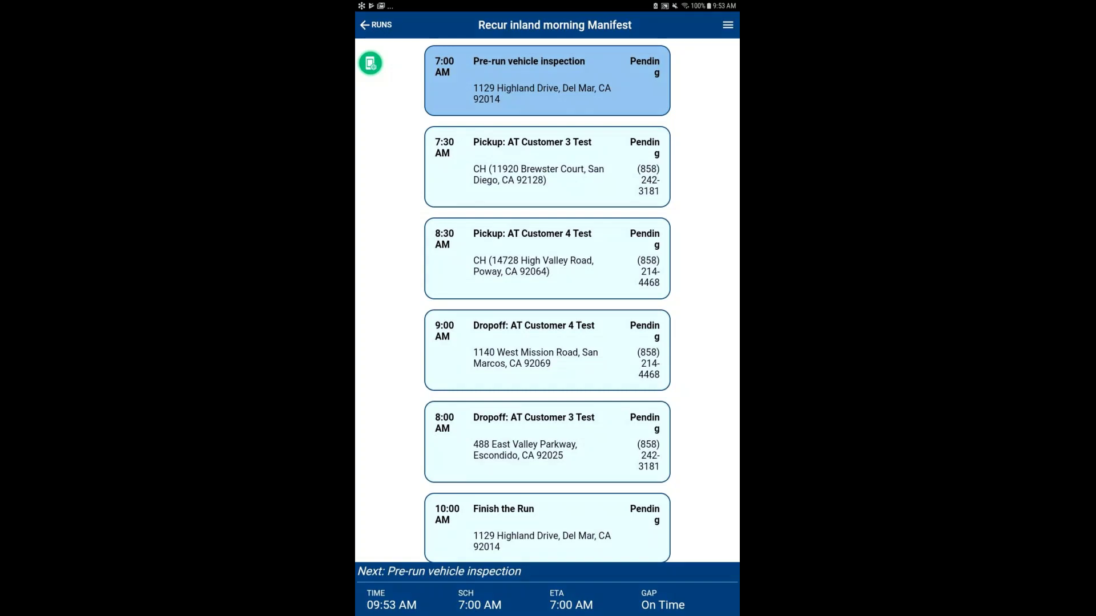
left_click(728, 25)
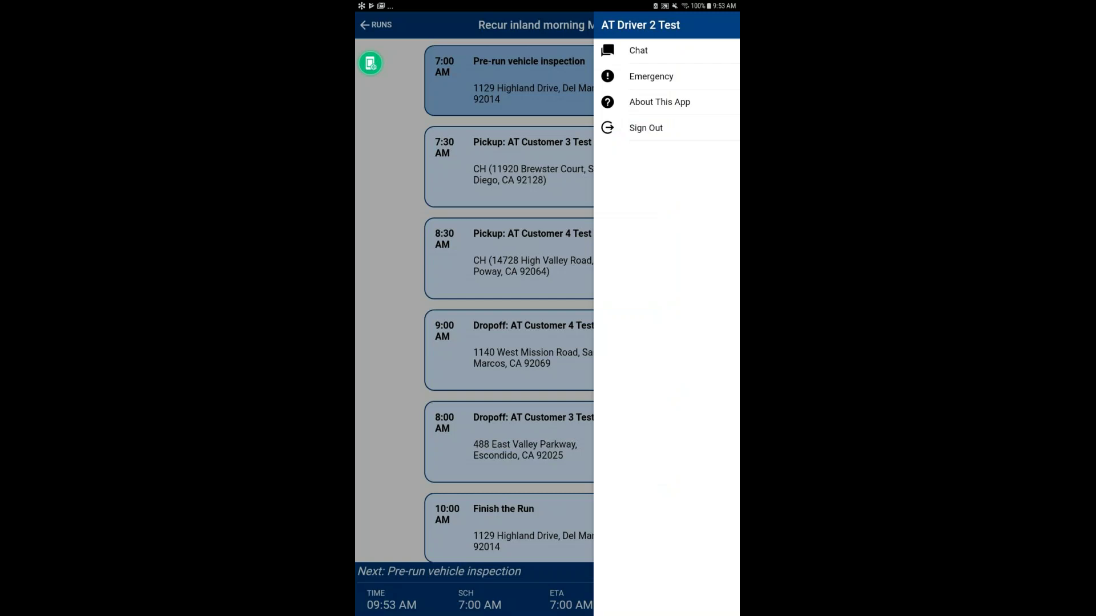
Send an emergency alert from the RideAVL driver's navigation drawer to dispatch
left_click(651, 76)
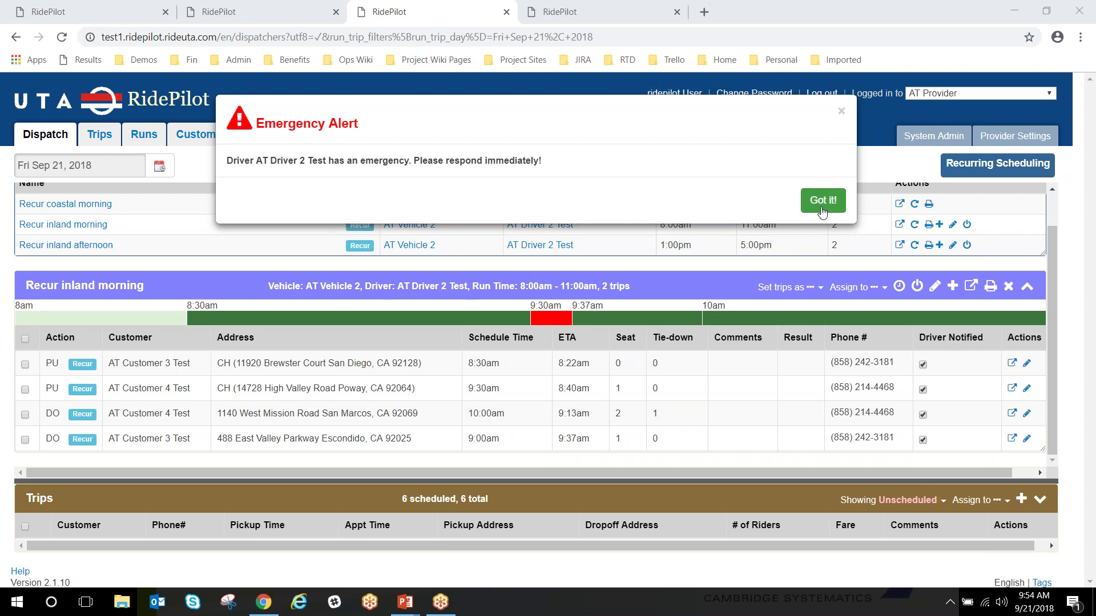
Acknowledge AT Driver 2 Test's Emergency Alert in RidePilot with Got it!
left_click(822, 201)
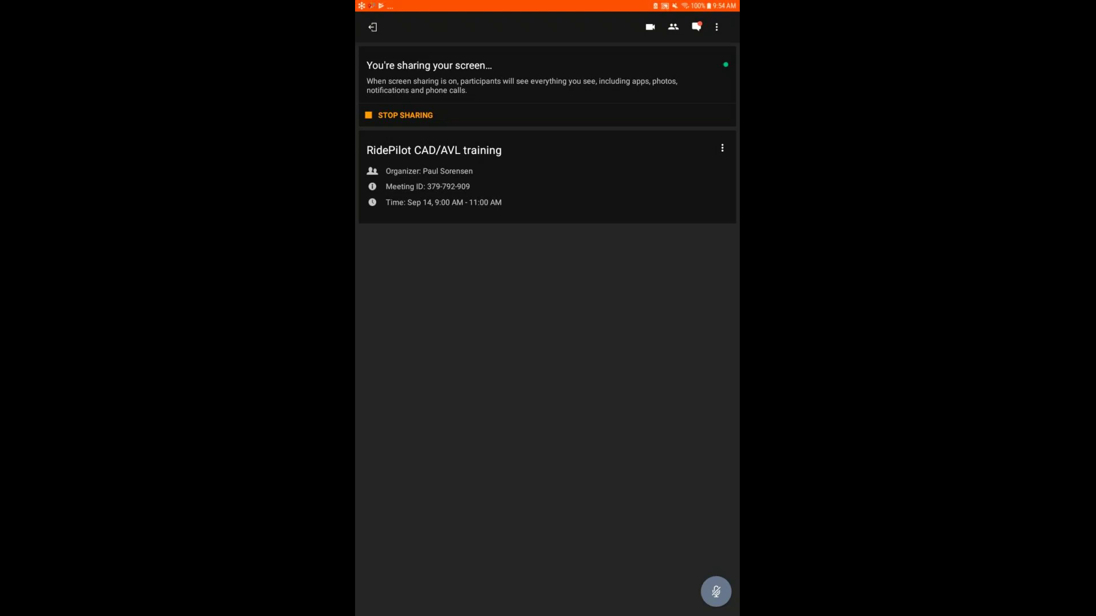
Switch back to RideAVL, dismiss the emergency-received notice, and open the driver's menu
key("alt+Tab")
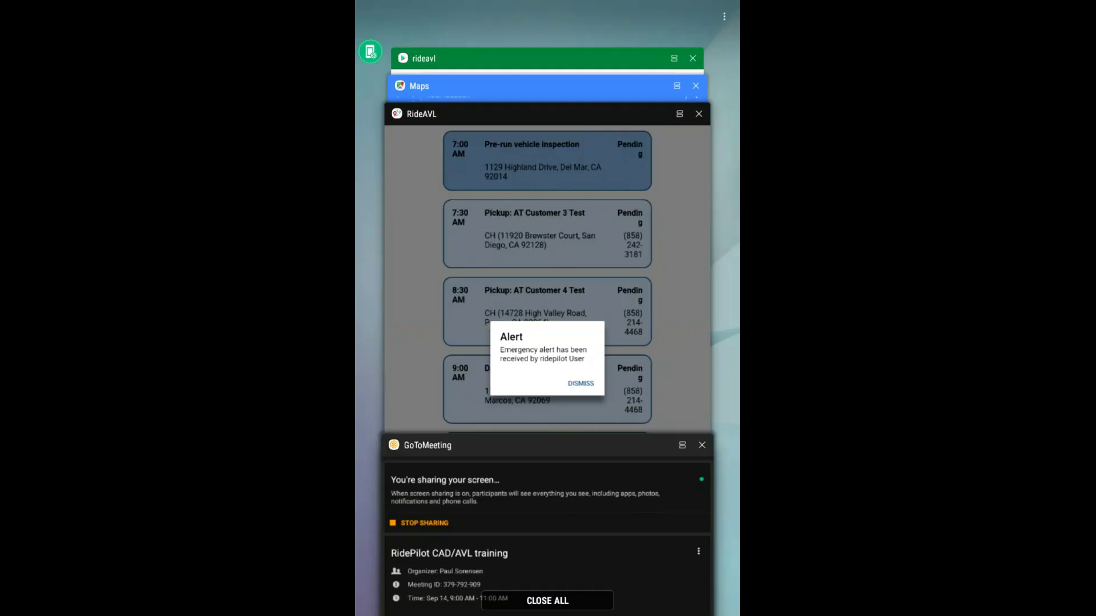
key("alt+Tab")
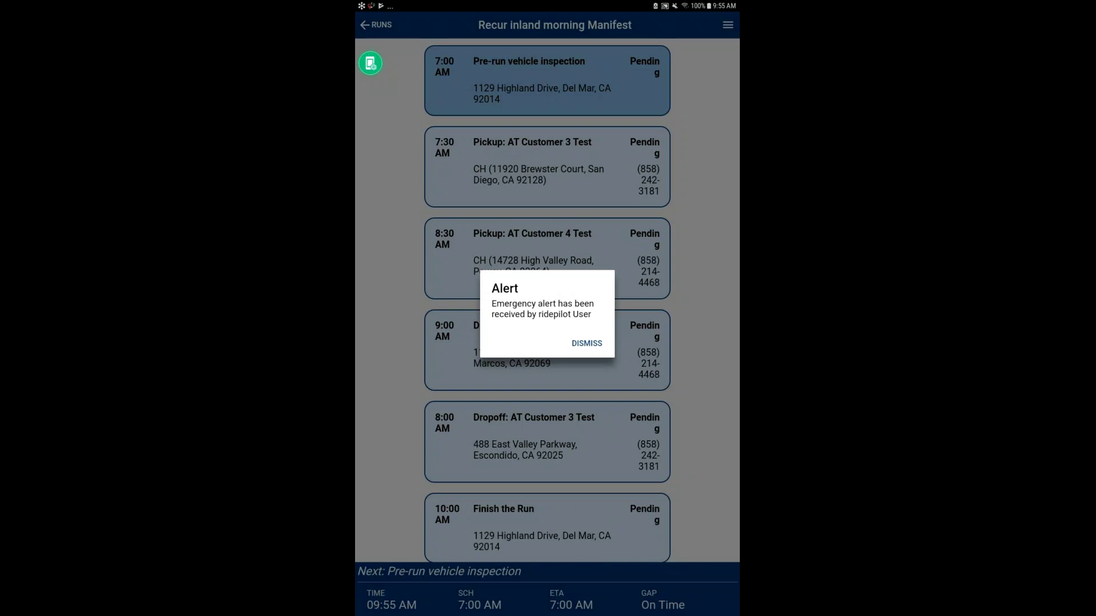
left_click(586, 343)
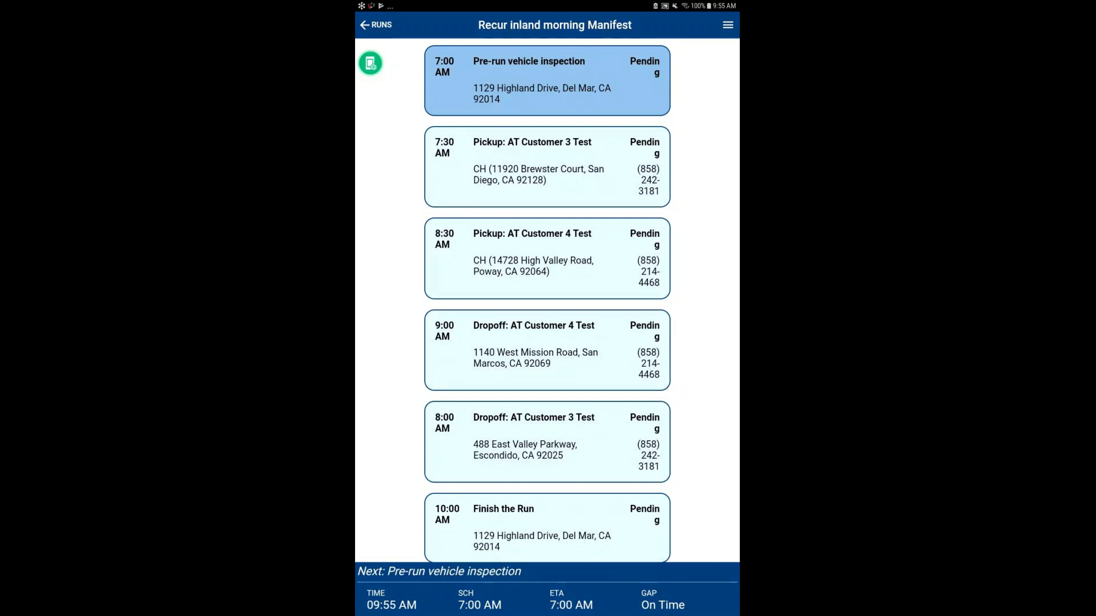
left_click(727, 24)
Send 'Good morning!' to the dispatchers from RideAVL's driver chat
left_click(638, 50)
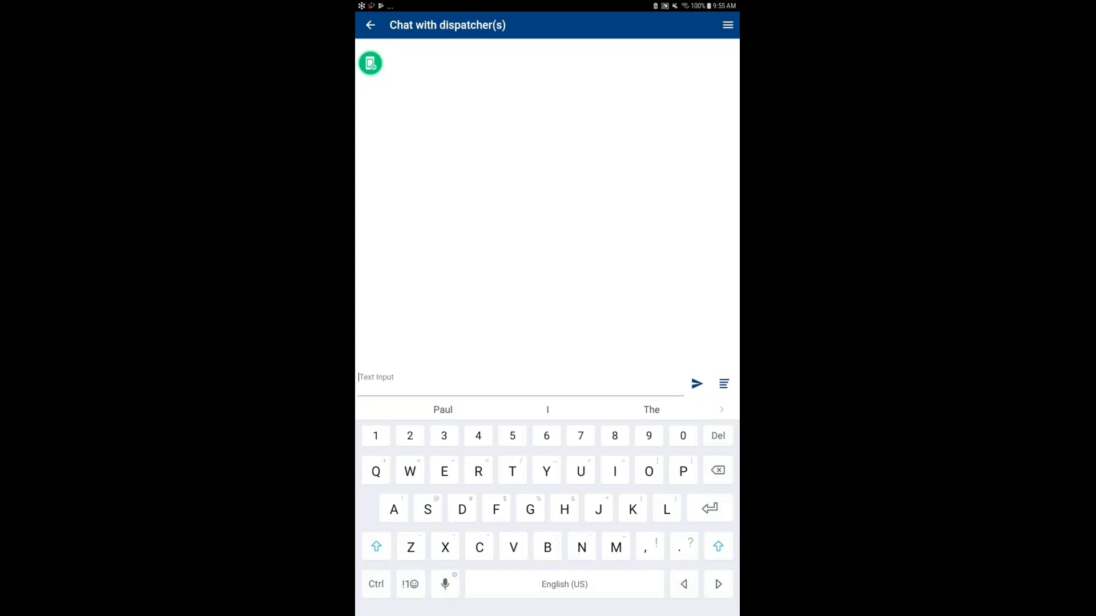
type("H")
key("BackSpace")
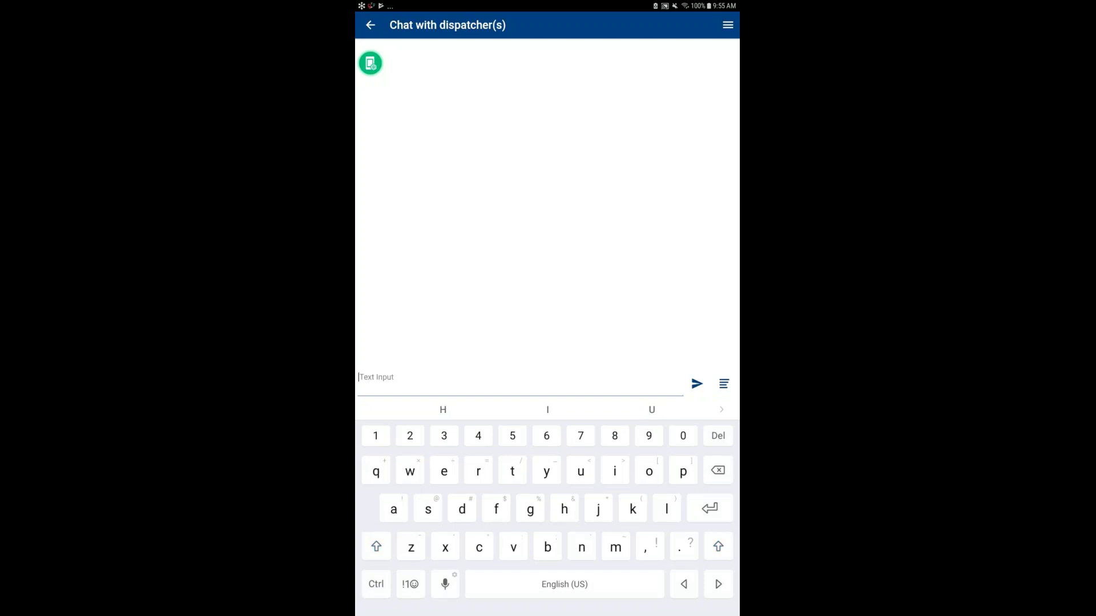
type("Good")
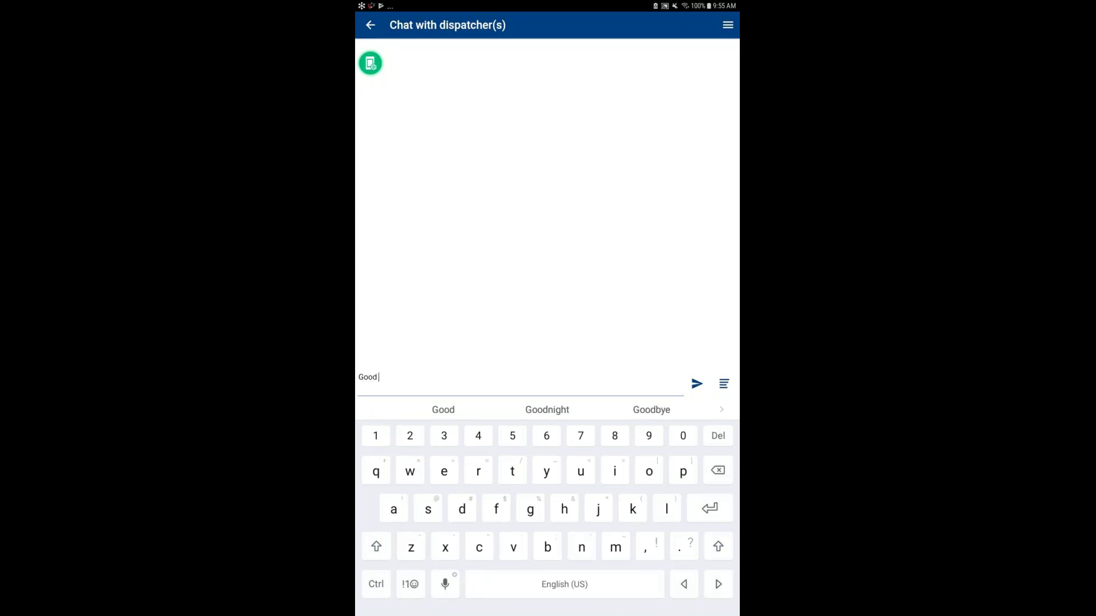
type(" mor")
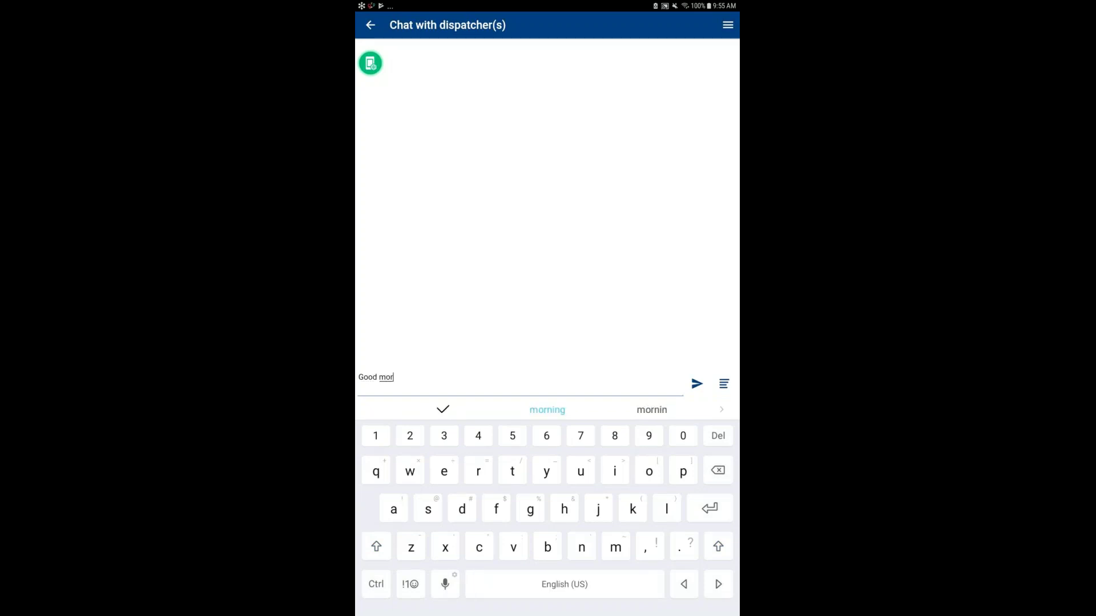
type("ning")
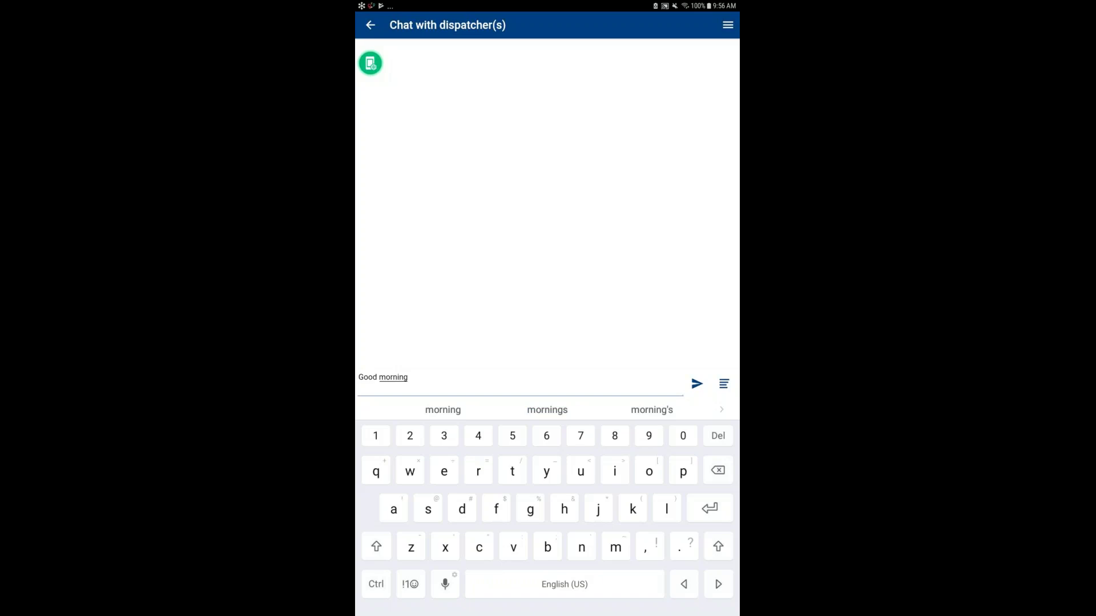
left_click(411, 584)
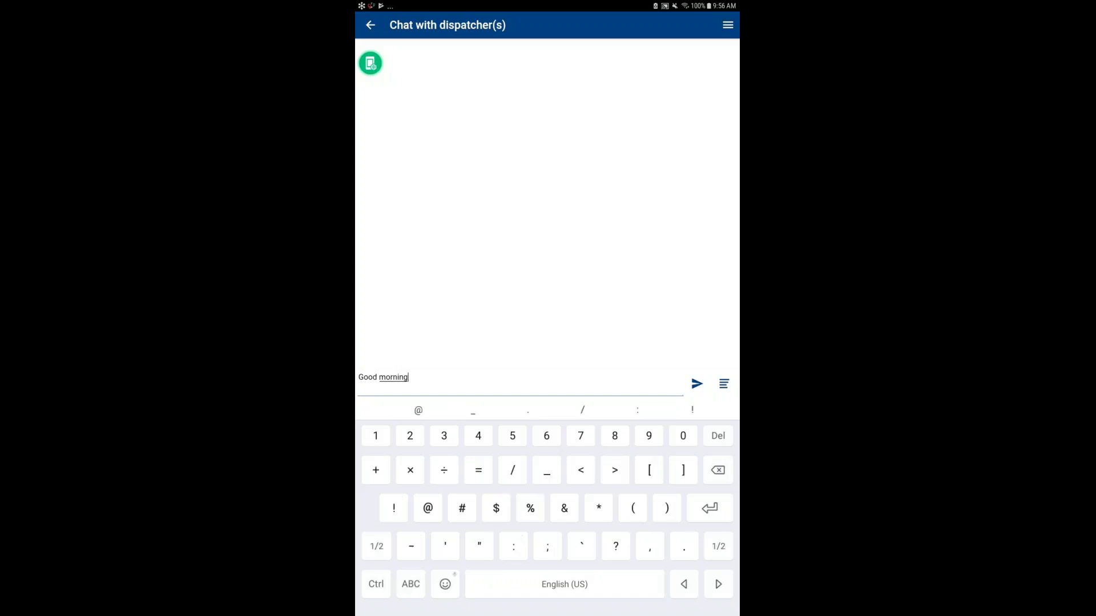
type("!")
key("Return")
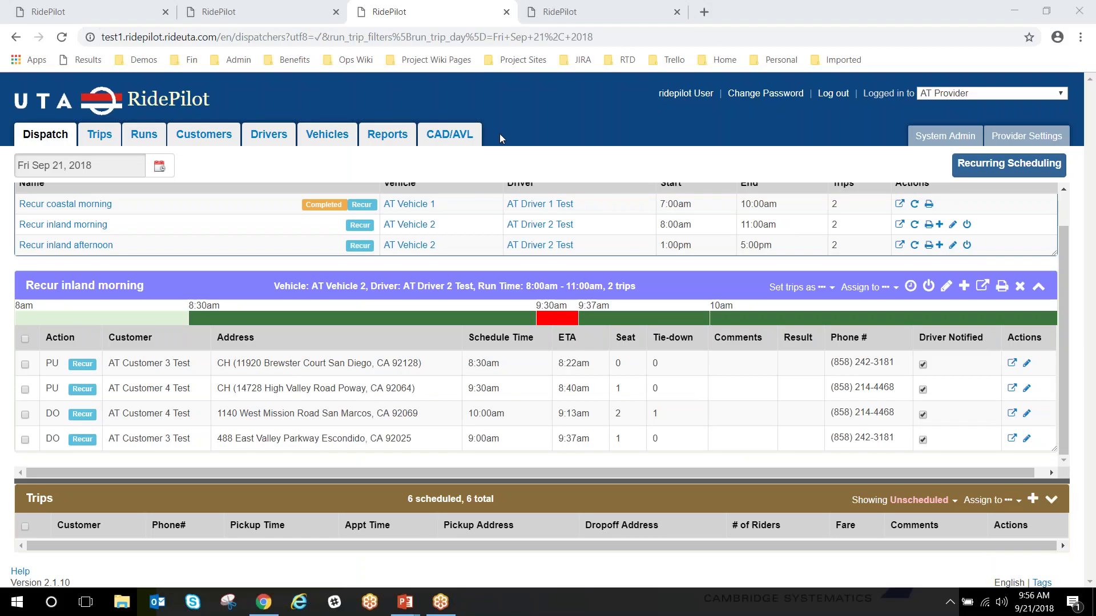
Hide garage, pickup and dropoff markers, show Recur inland morning, and open its driver chat
left_click(606, 22)
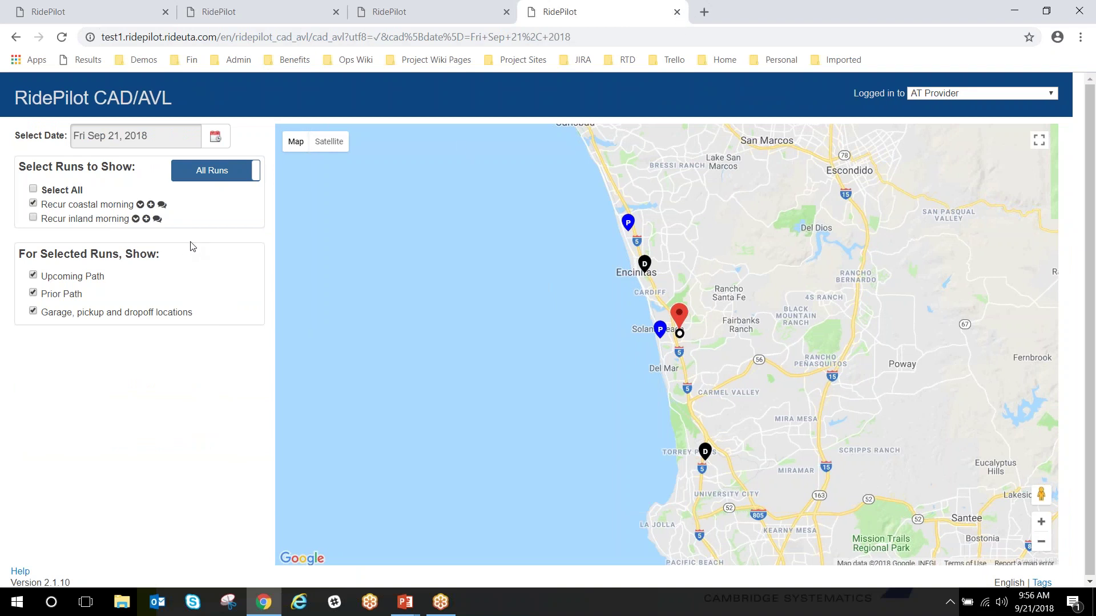
left_click(221, 315)
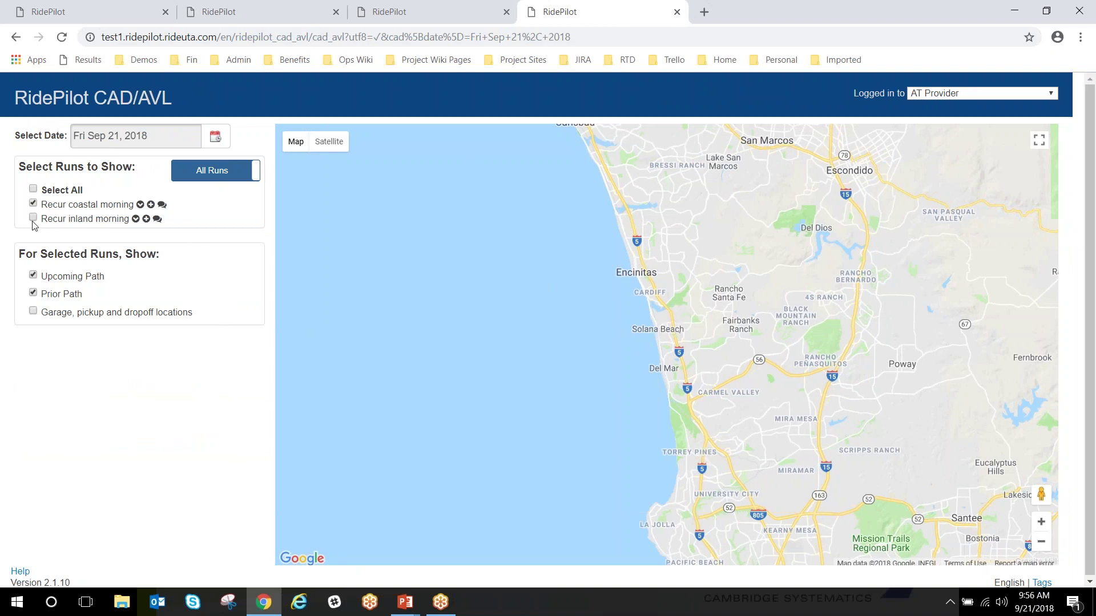
left_click(32, 218)
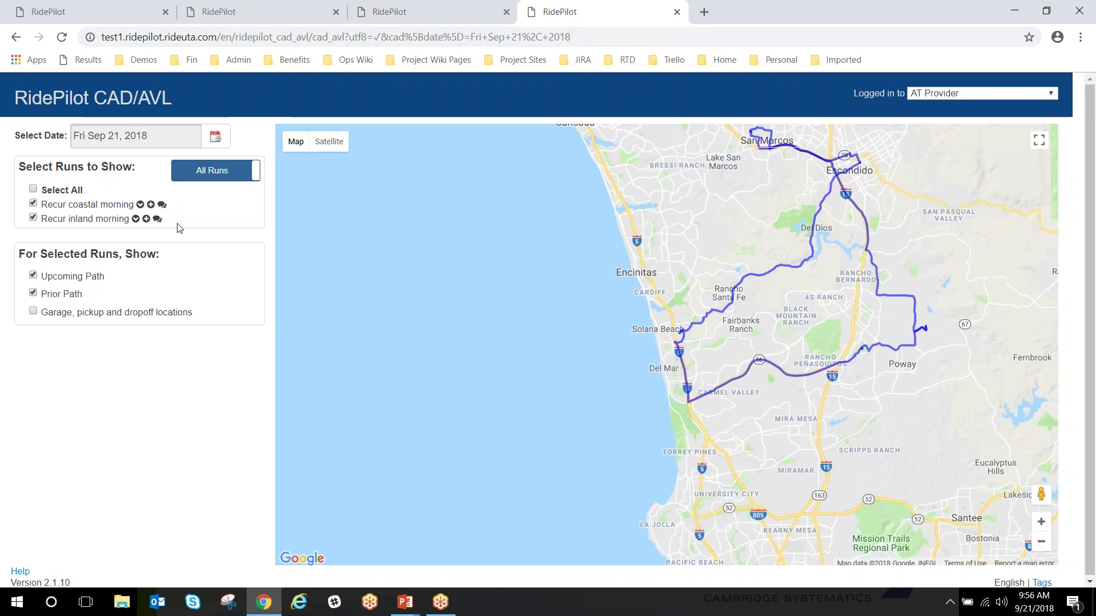
left_click(157, 219)
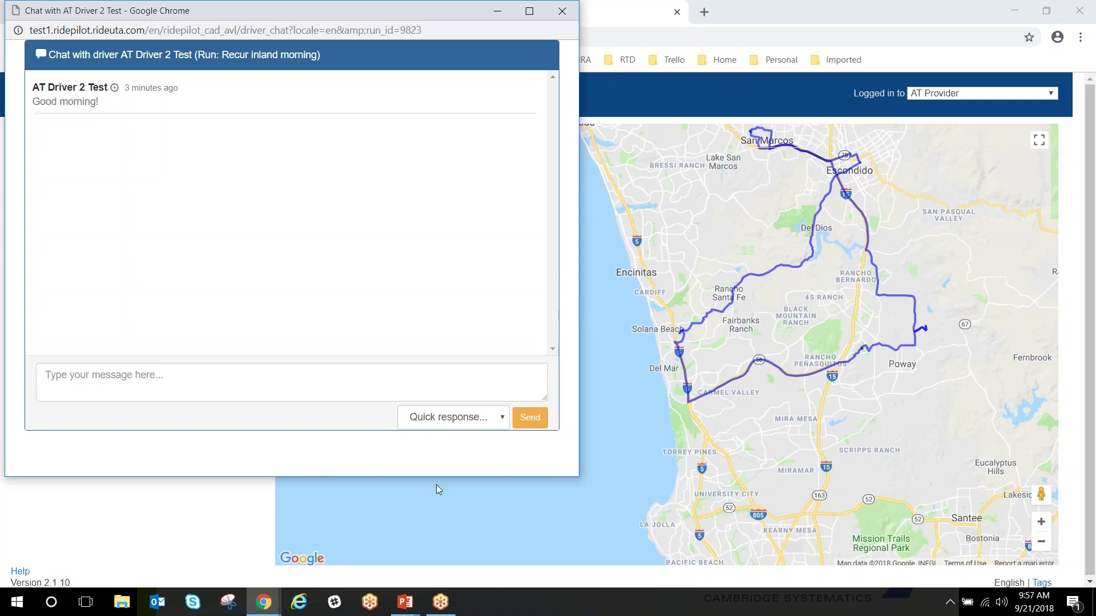
Reply 'Hi there!' to AT Driver 2 Test, without using a quick response
left_click(124, 384)
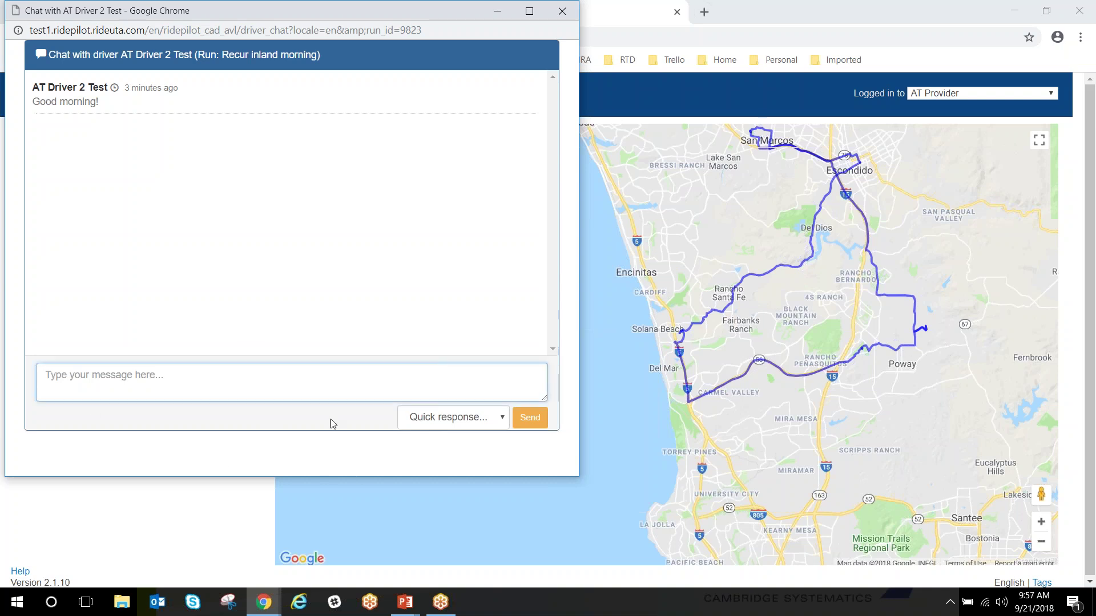
left_click(502, 422)
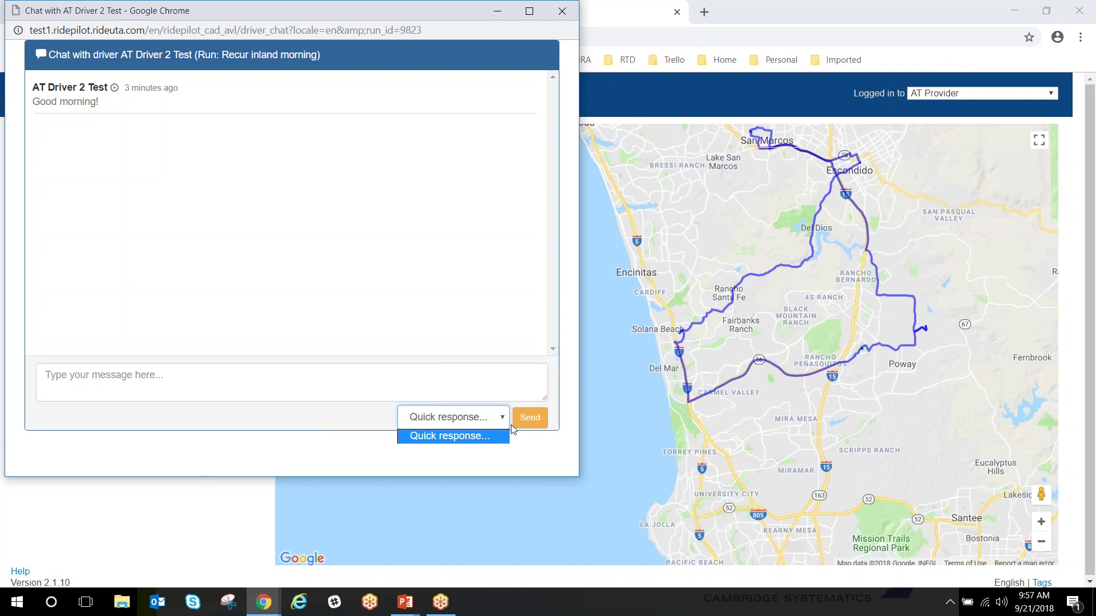
left_click(179, 379)
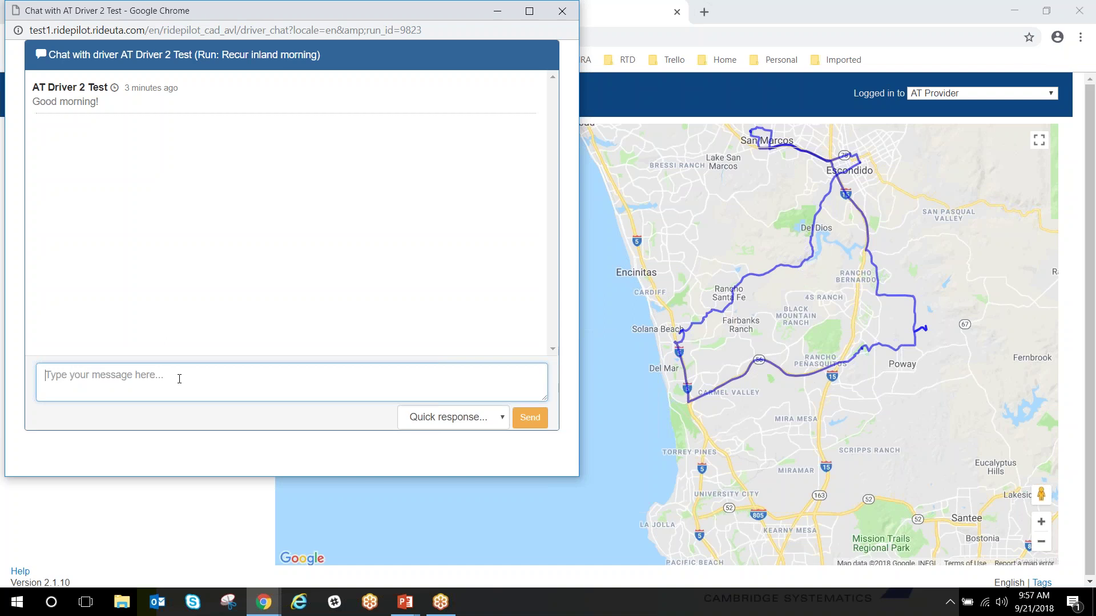
left_click(179, 379)
type("Hi there")
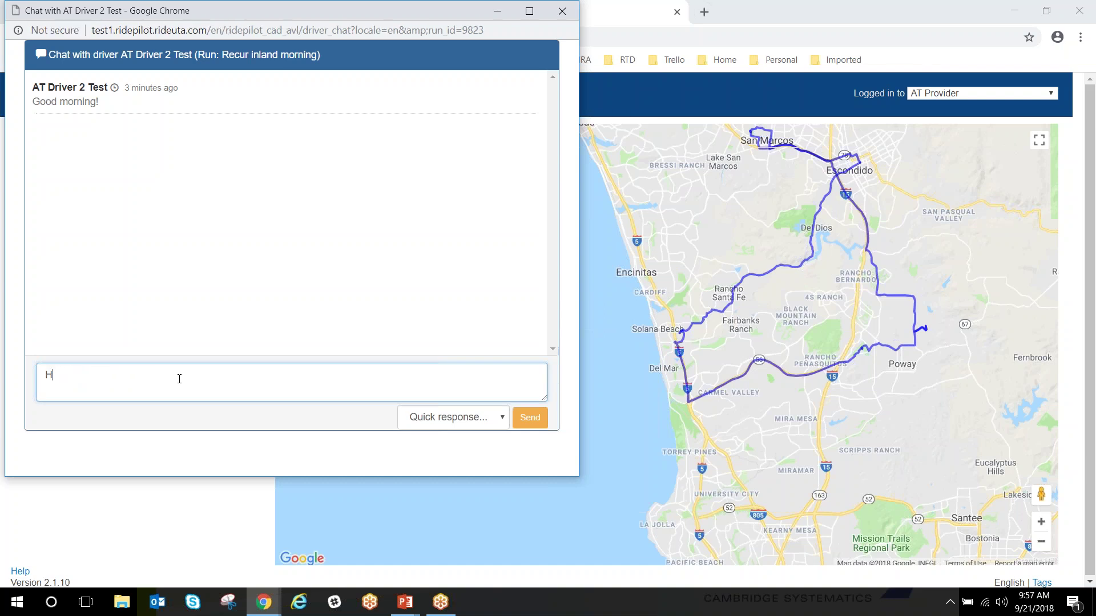
type("!")
key("Return")
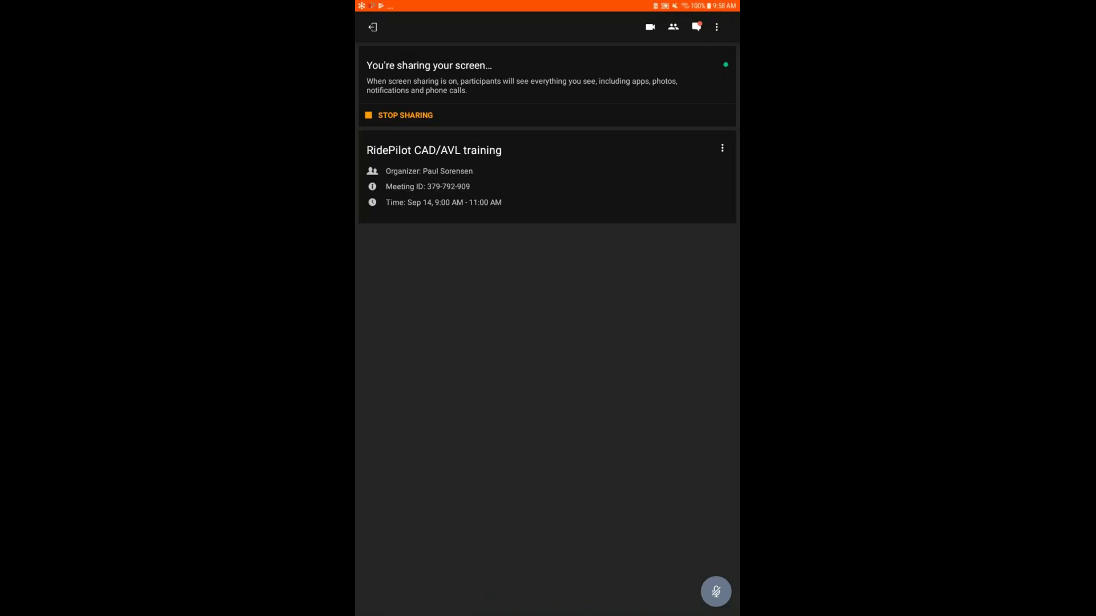
Bring RideAVL's dispatcher chat back to view the 'Hi there!' reply
key("alt+Tab")
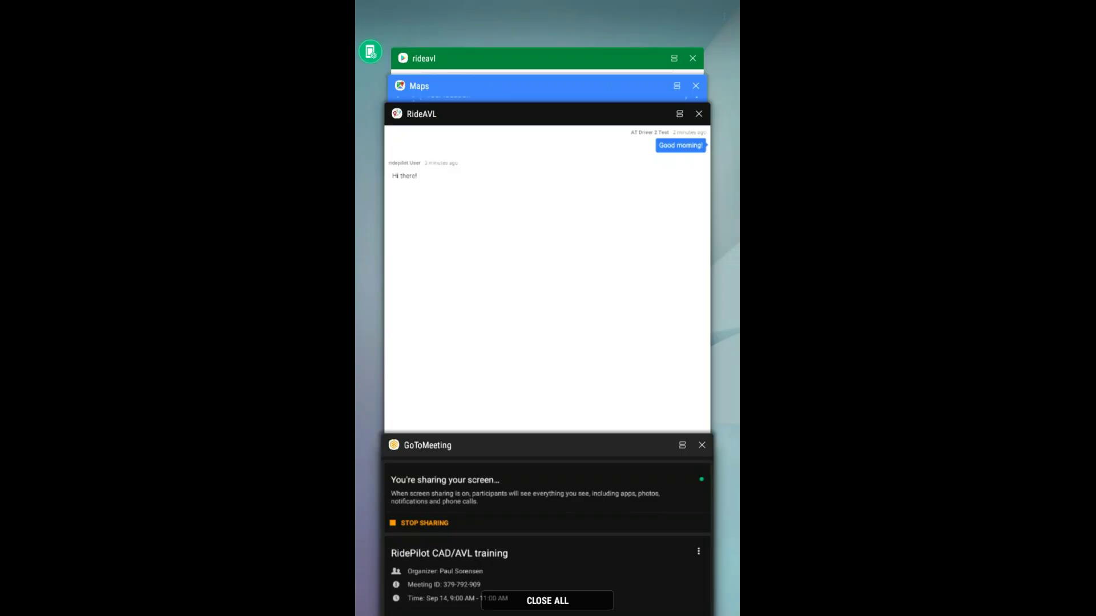
key("Return")
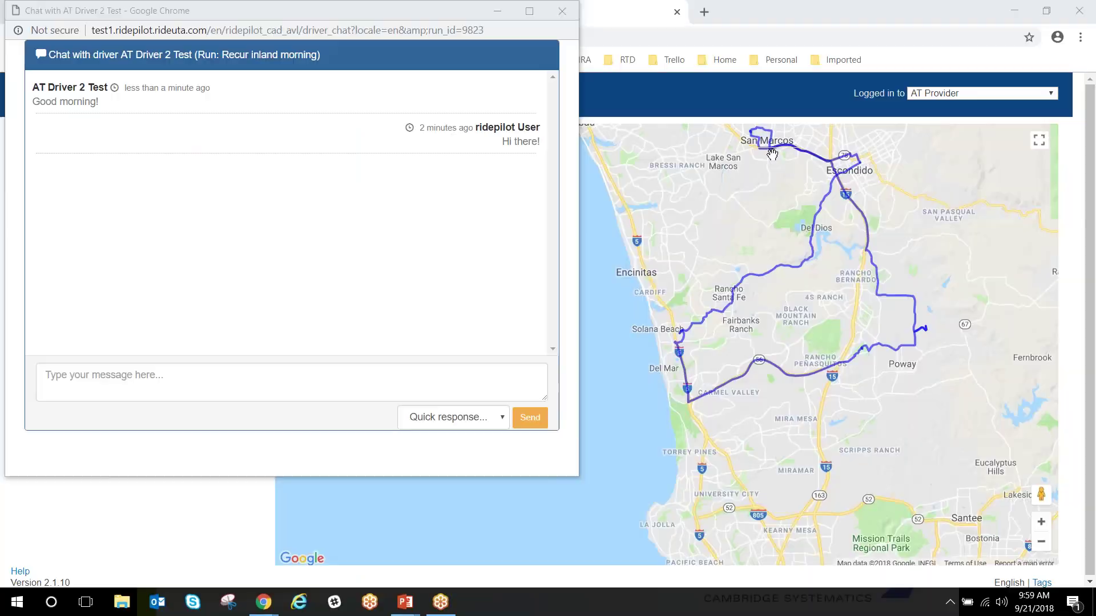
Close the CAD/AVL map tab and advance the training slideshow to the CAD / AVL Settings slide
left_click(744, 37)
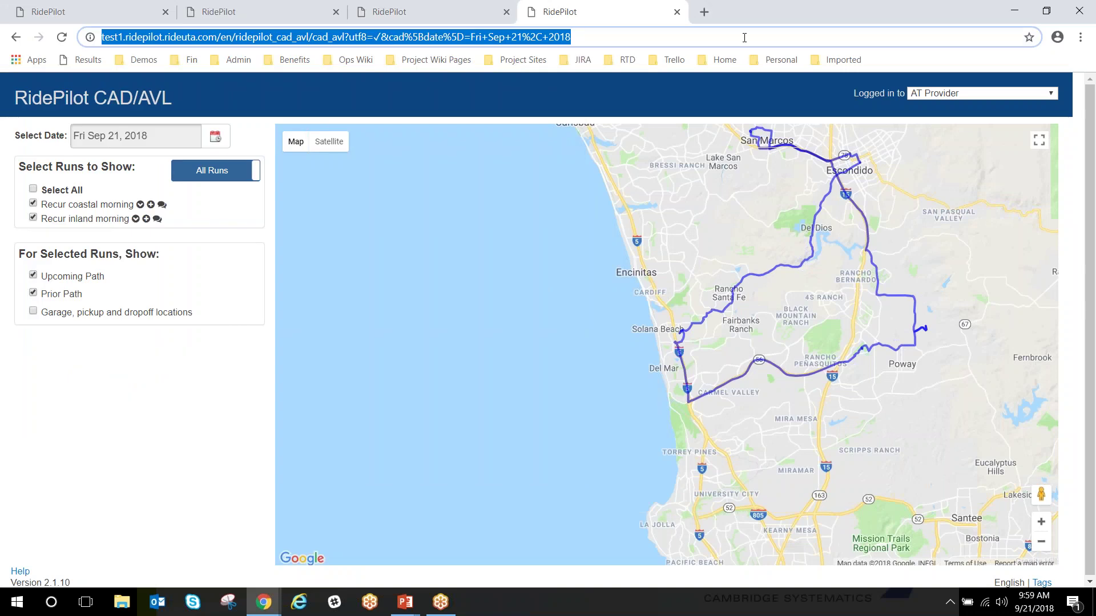
left_click(677, 12)
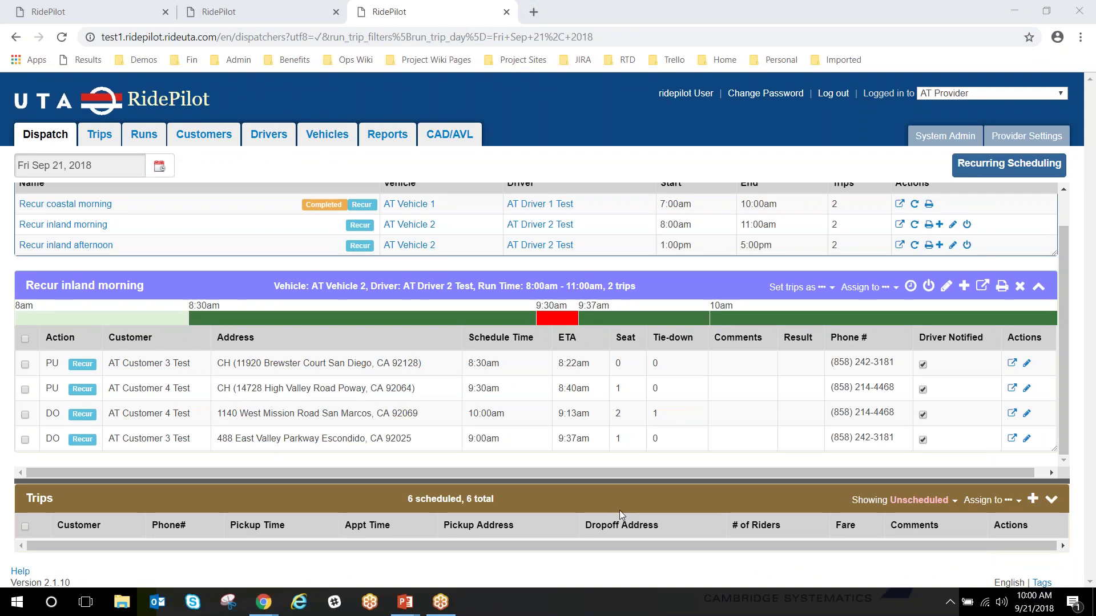
mouse_move(399, 605)
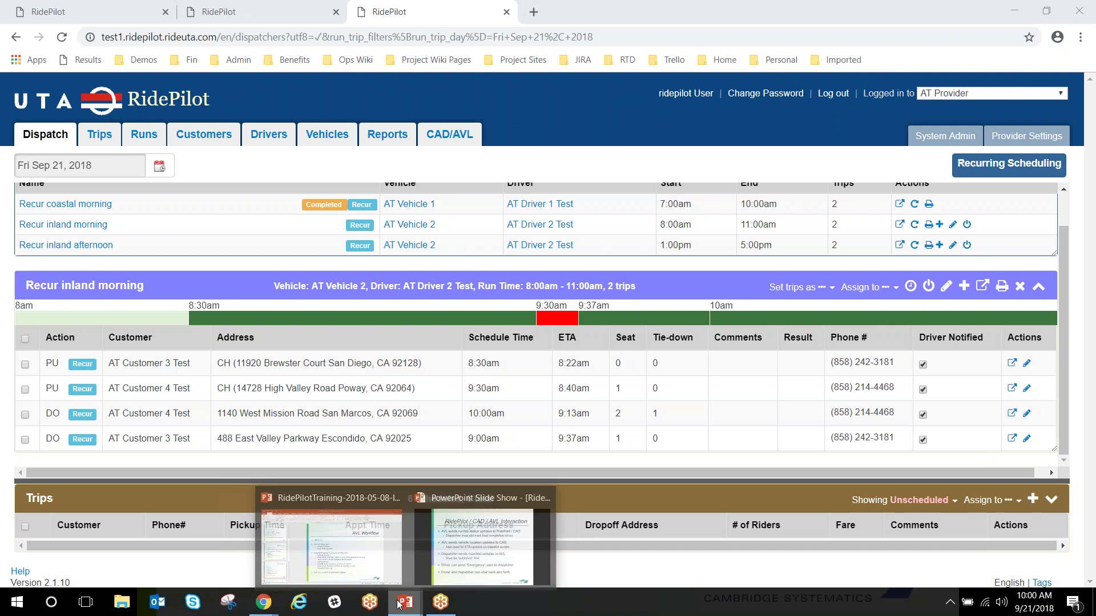
left_click(470, 562)
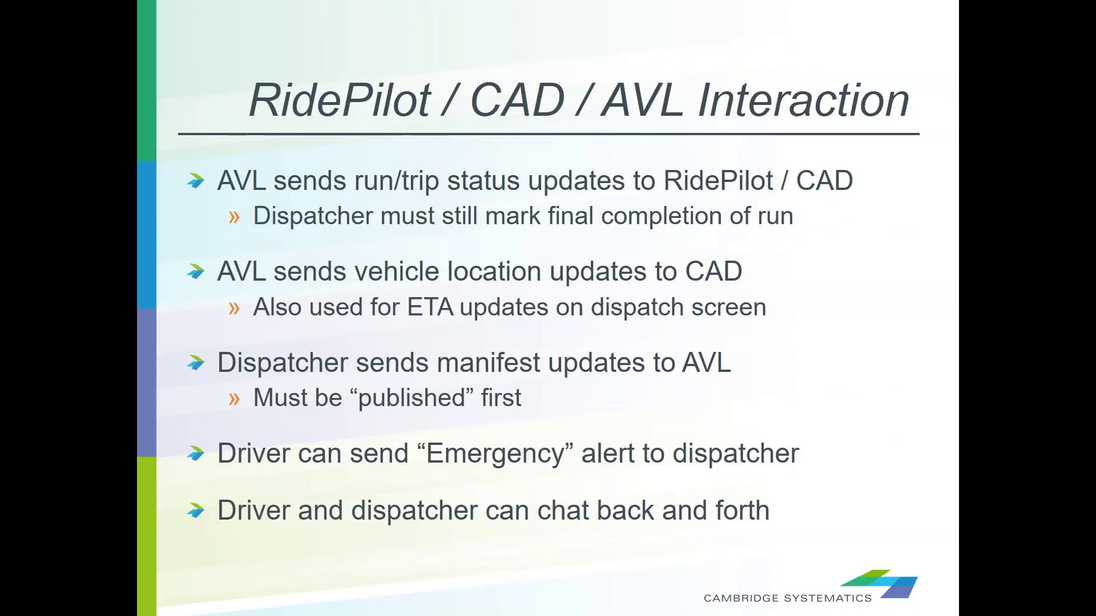
key("Right")
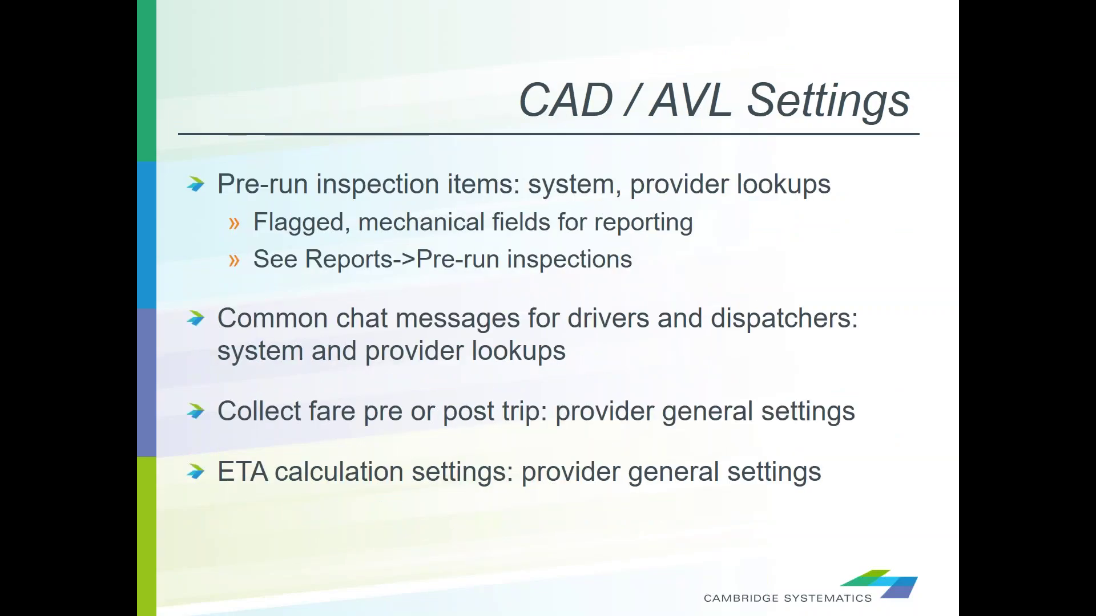
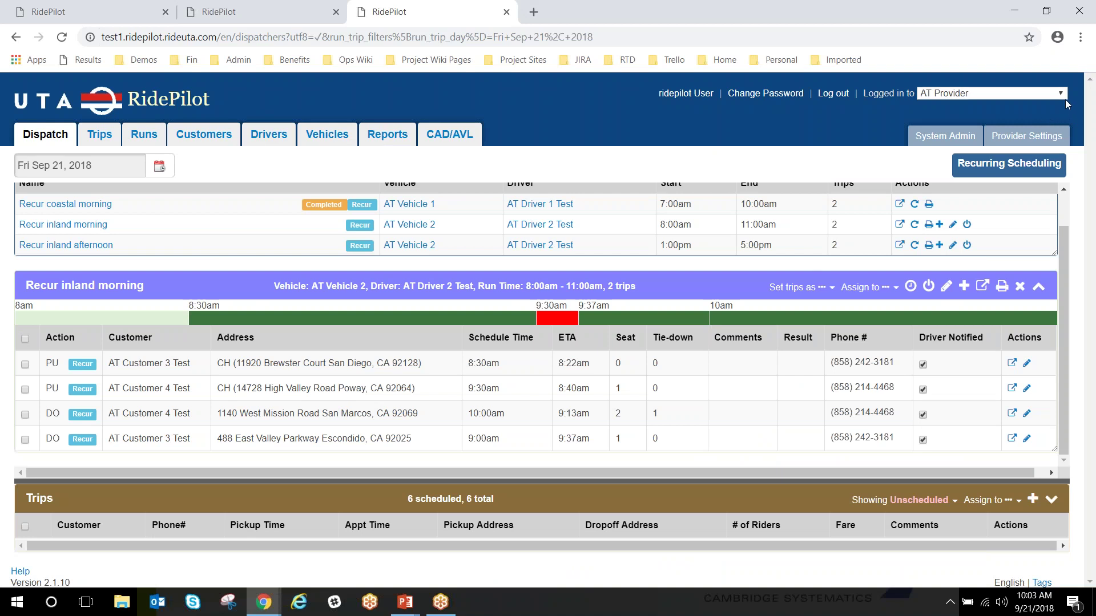
Go to the System Admin page with its settings links
left_click(940, 141)
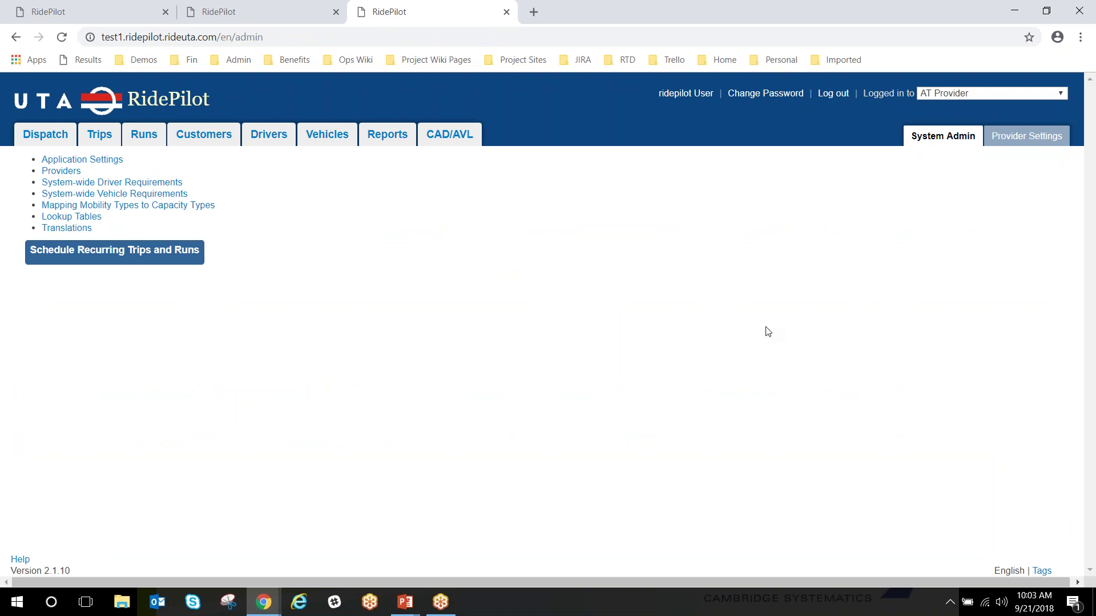
View the empty system-wide Vehicle Inspection (yes/no question) lookup table, then go to AT Provider's settings
left_click(67, 220)
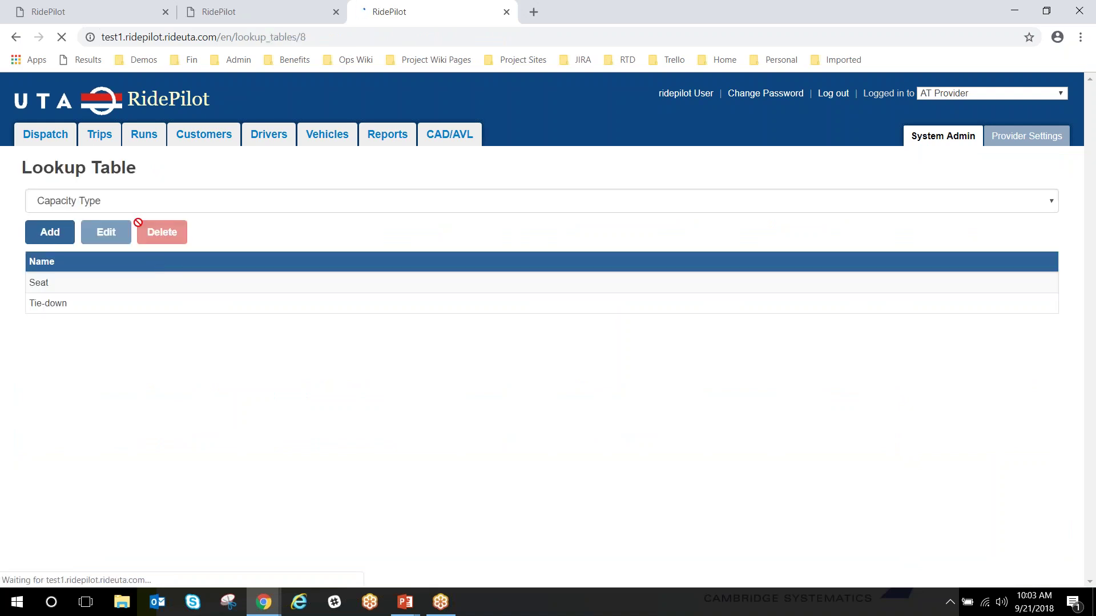
left_click(139, 206)
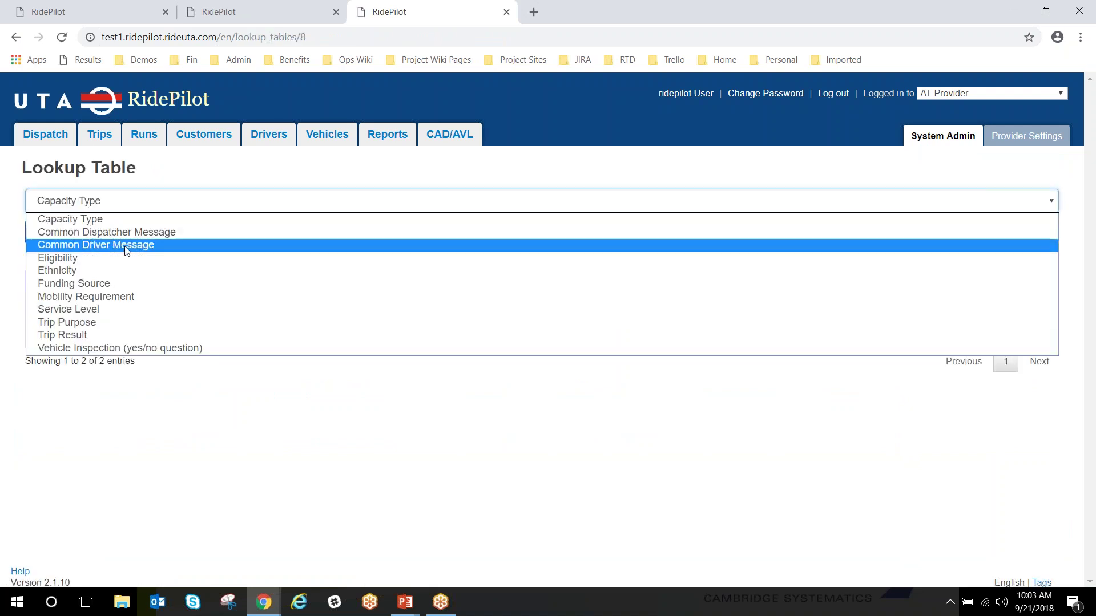
left_click(120, 348)
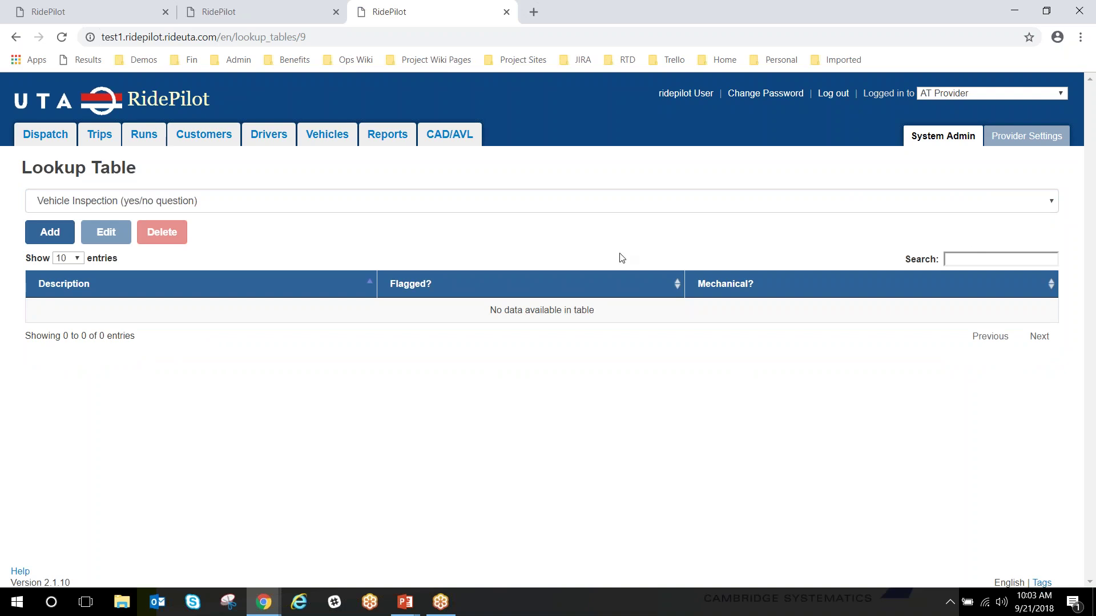
left_click(1026, 141)
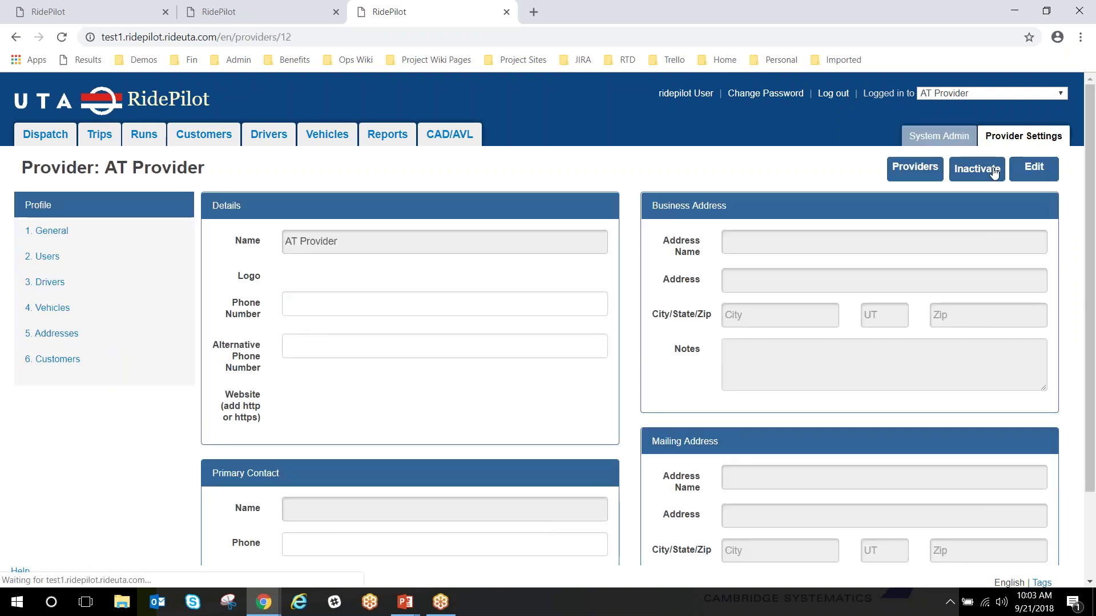
From General settings, show AT Provider's Vehicle Inspection table with 'Car has gas?' and 'No warning lights?'
left_click(61, 234)
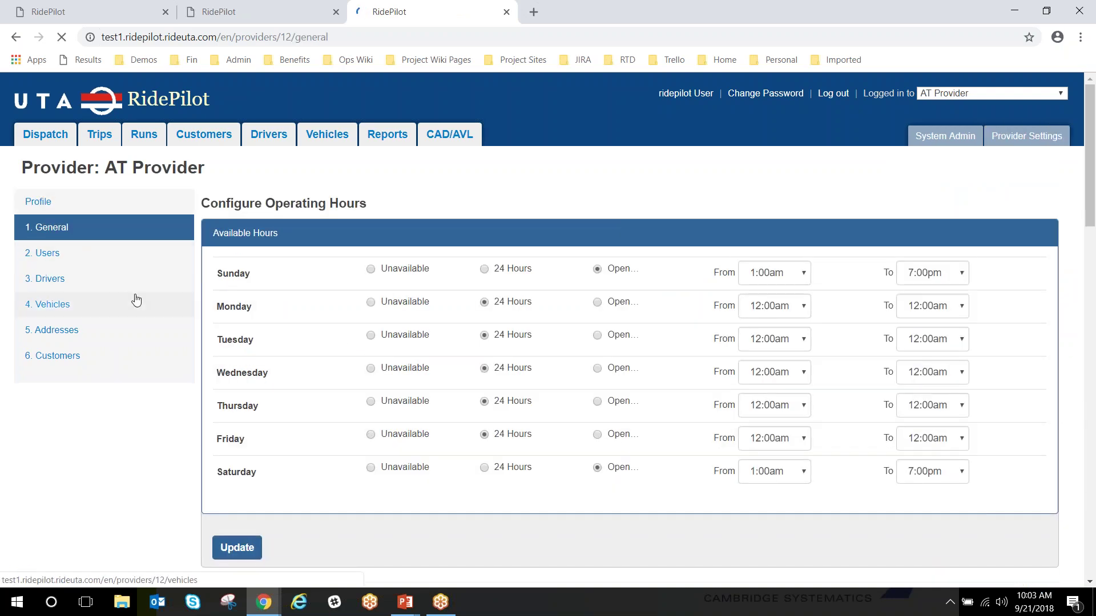
scroll(340, 347, "down", 6)
scroll(340, 348, "down", 1)
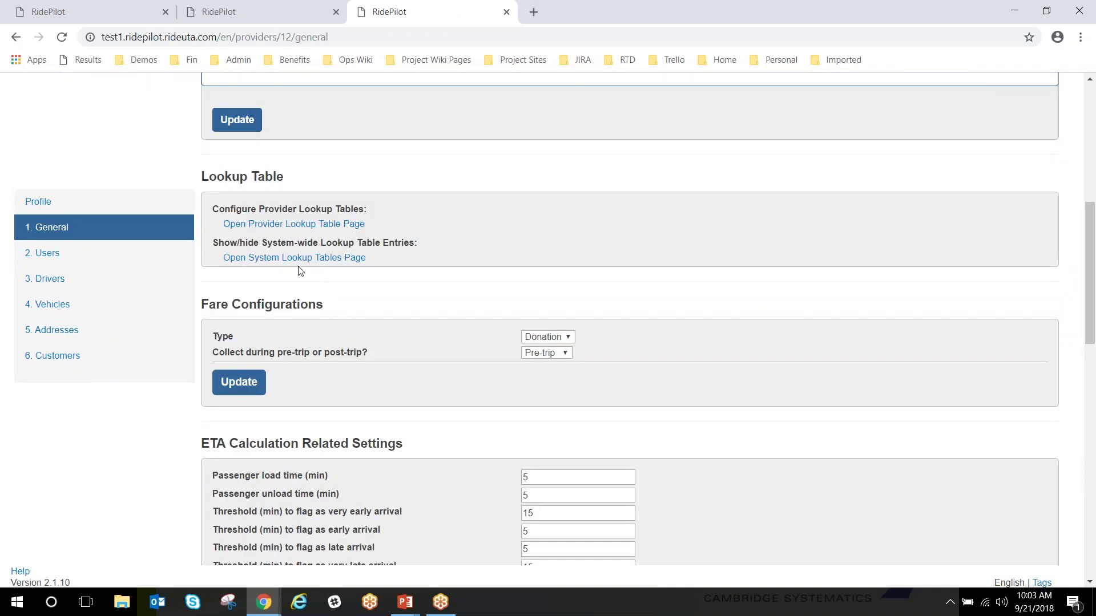
left_click(289, 225)
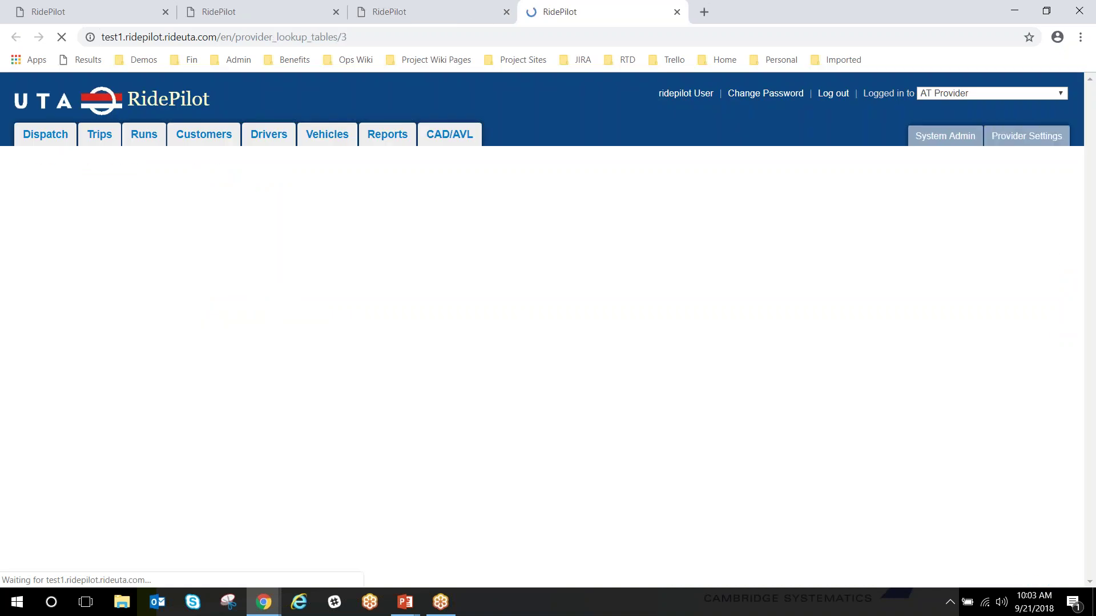
left_click(257, 205)
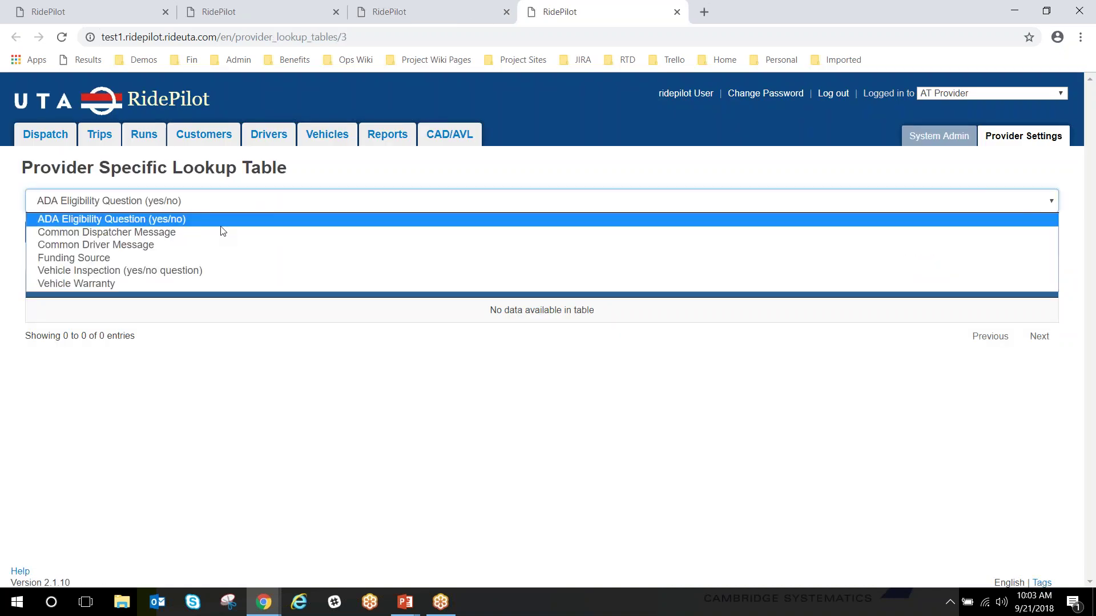
left_click(218, 274)
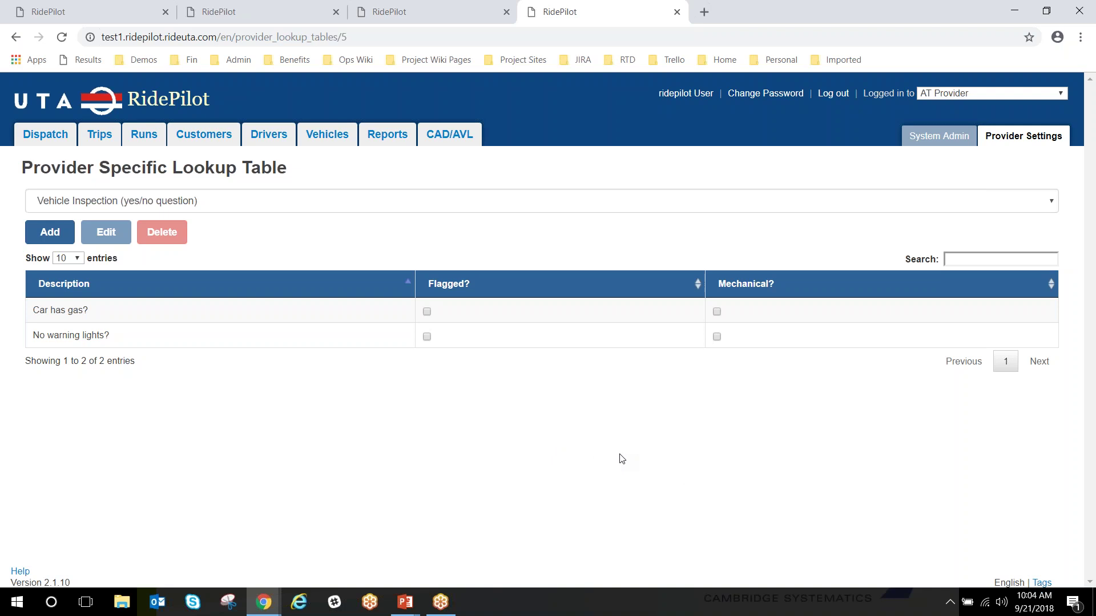
Start a Pre-run Inspections report for Aug 22–Sep 21, 2018, all vehicles, Flagged, HTML
left_click(386, 137)
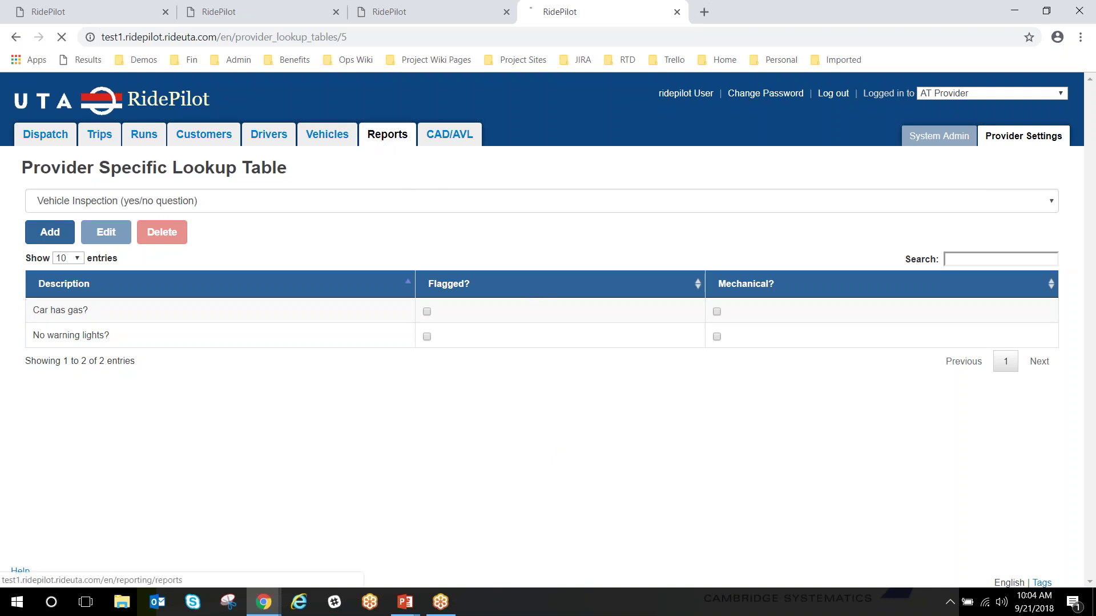
left_click(291, 200)
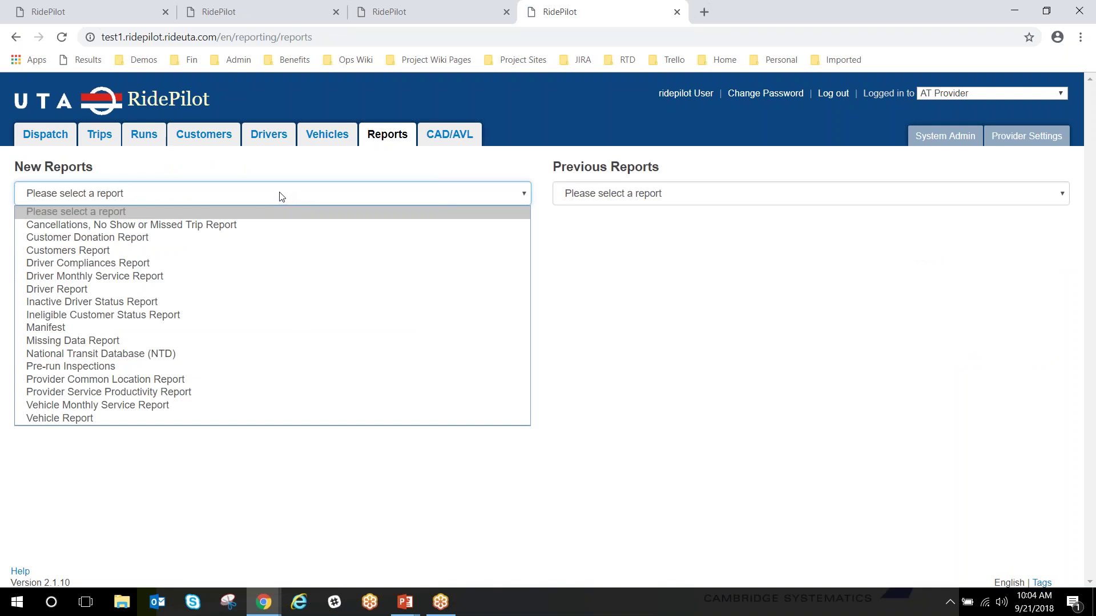
left_click(191, 373)
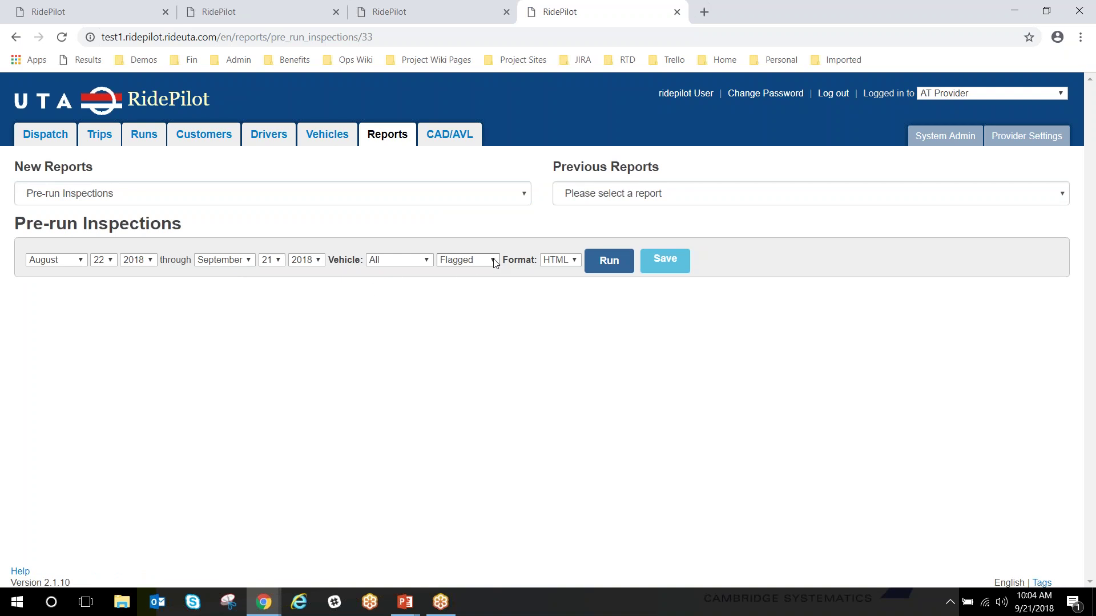
left_click(427, 261)
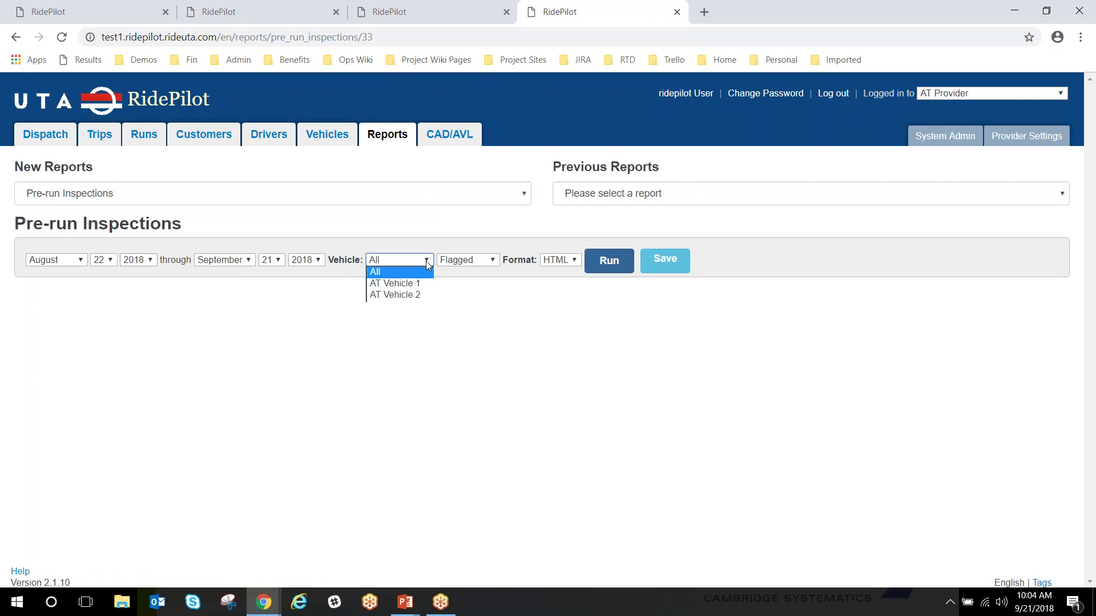
left_click(494, 262)
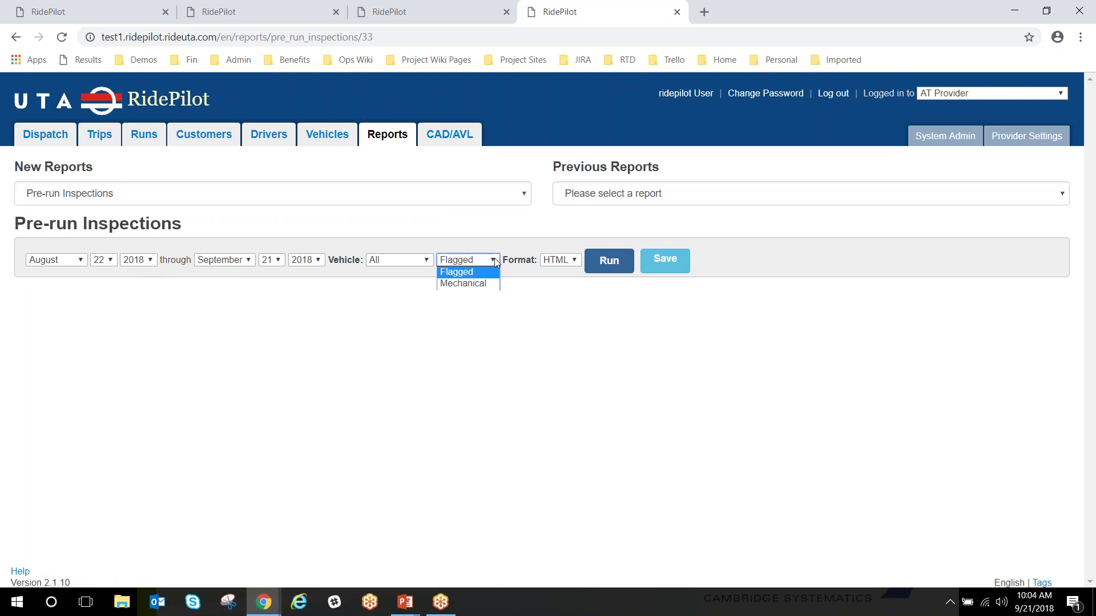
left_click(553, 323)
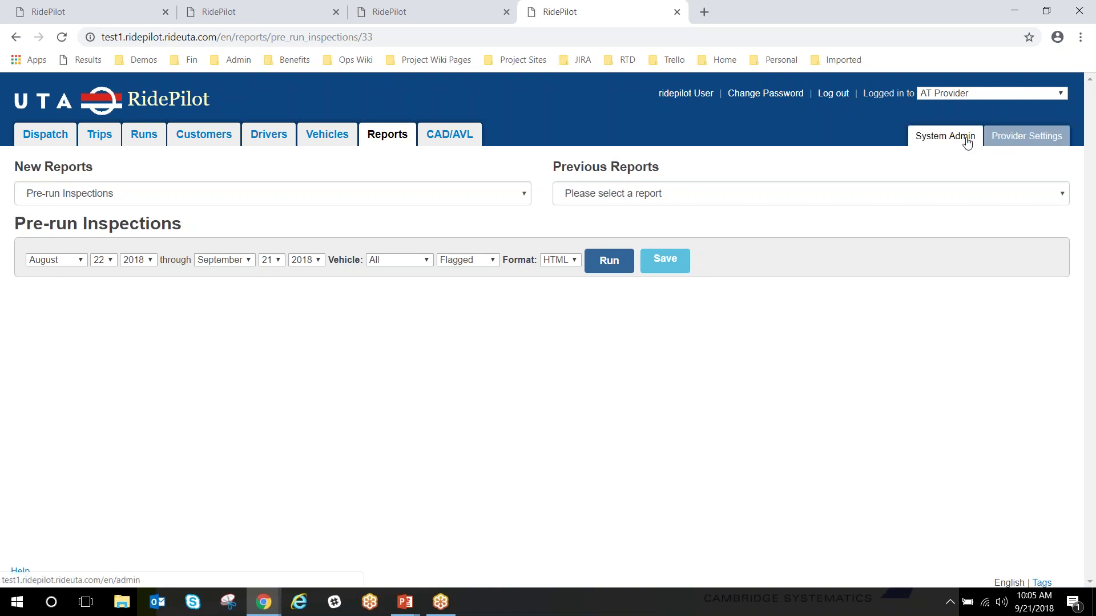
Open the provider lookup tables, check Common Dispatcher Message, then view the empty Common Driver Message table
left_click(1015, 140)
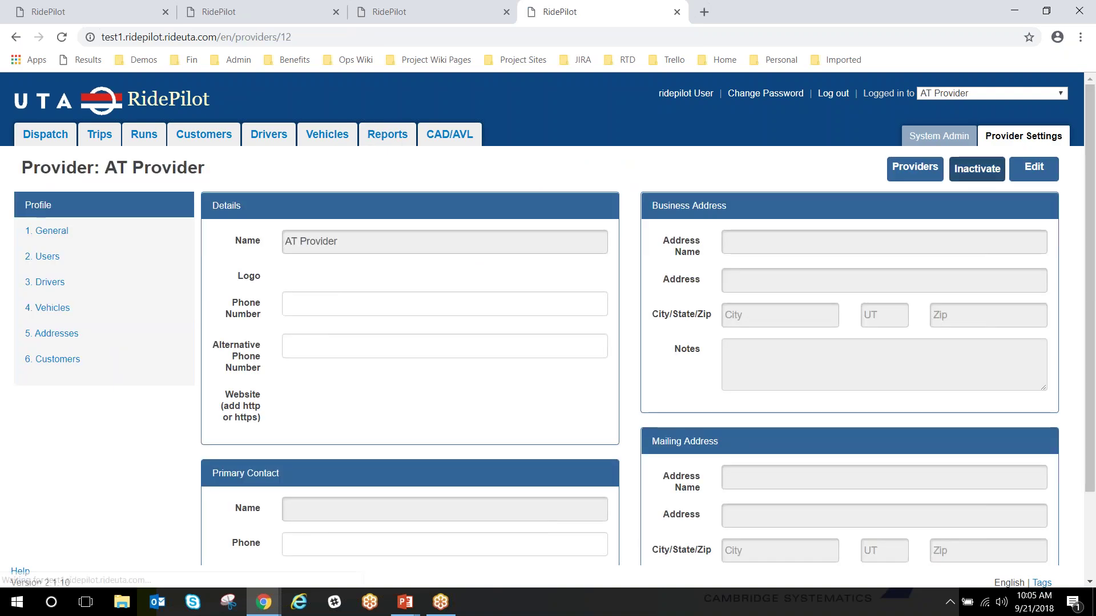
left_click(50, 231)
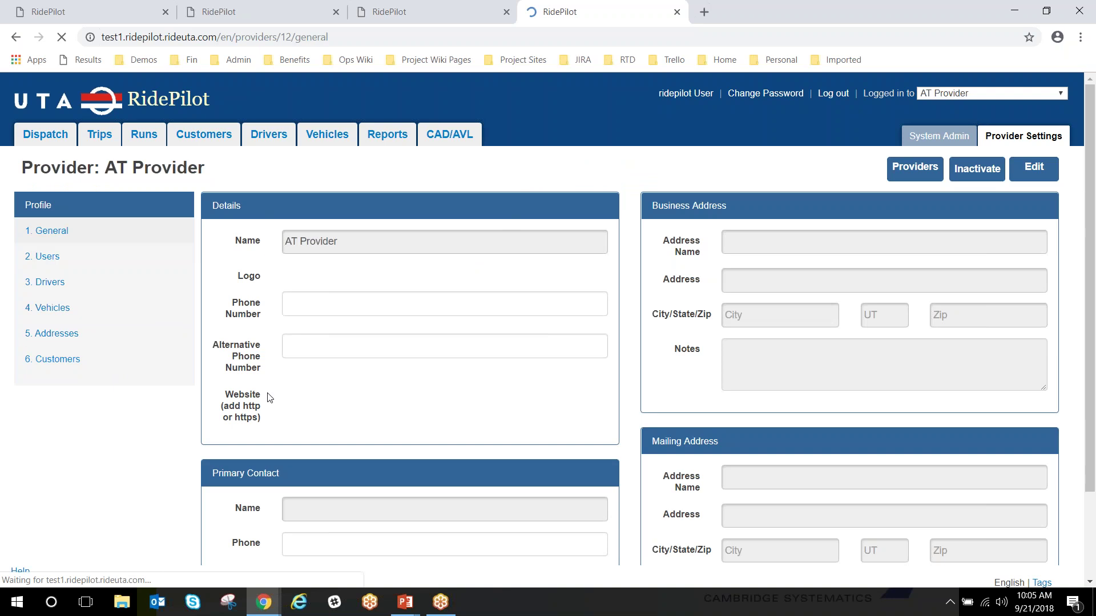
scroll(297, 417, "down", 4)
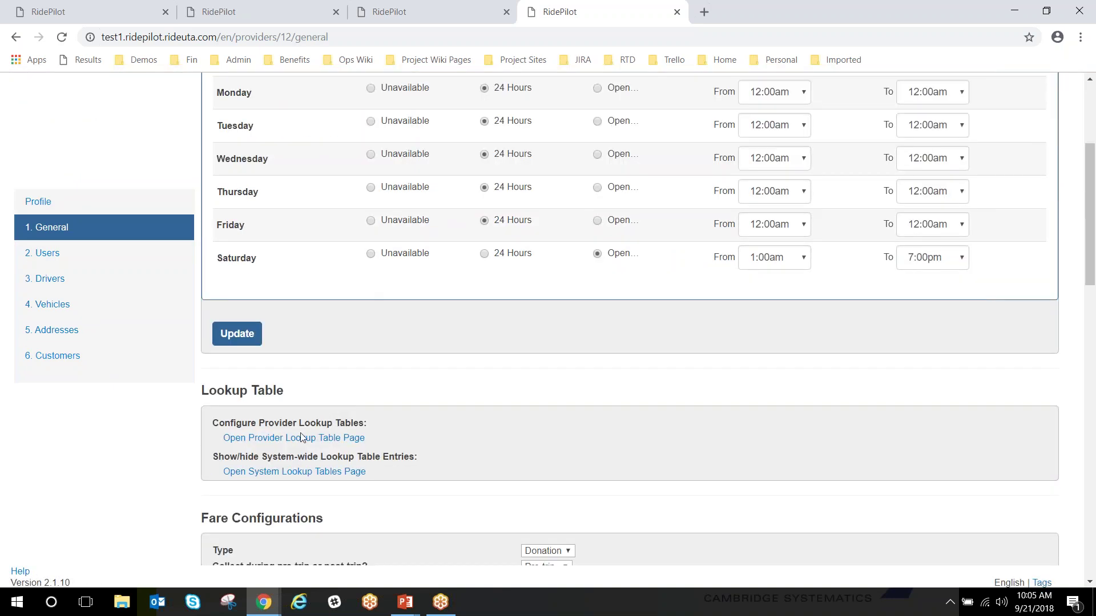
left_click(296, 439)
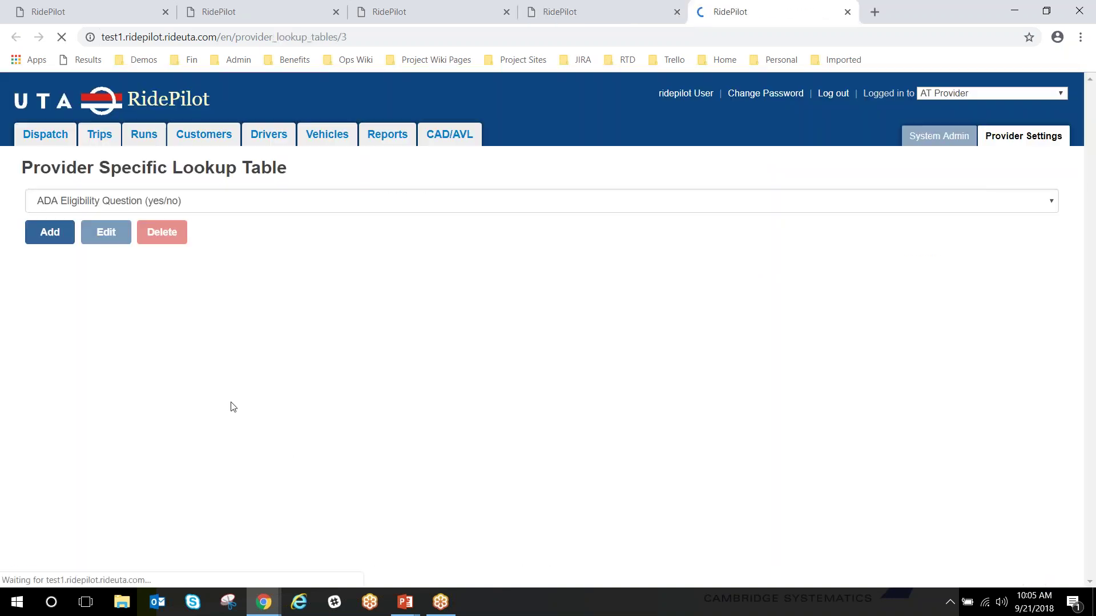
left_click(157, 208)
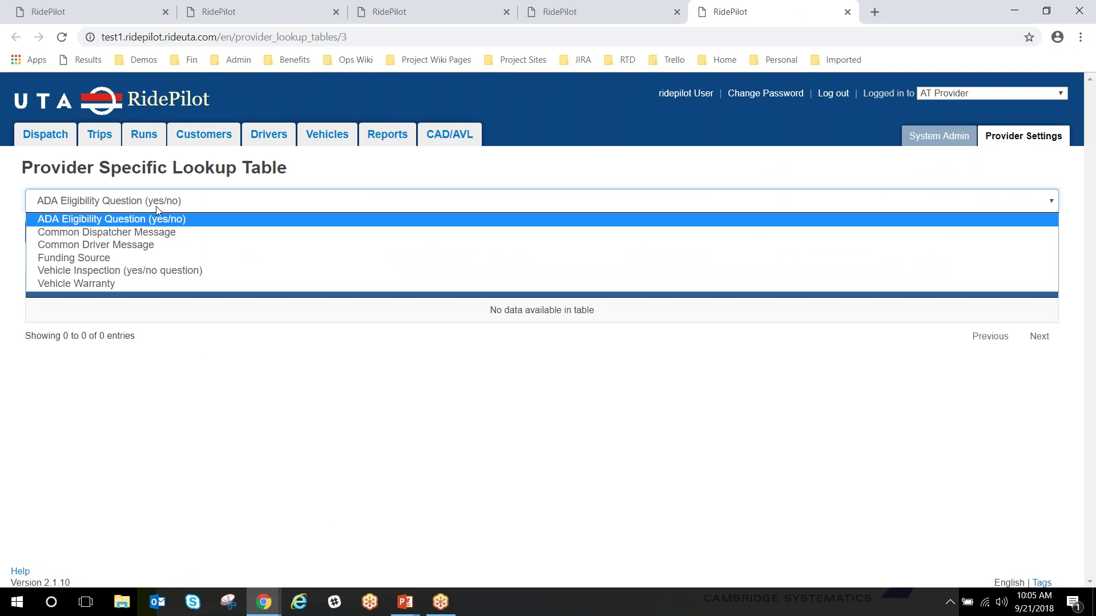
left_click(125, 238)
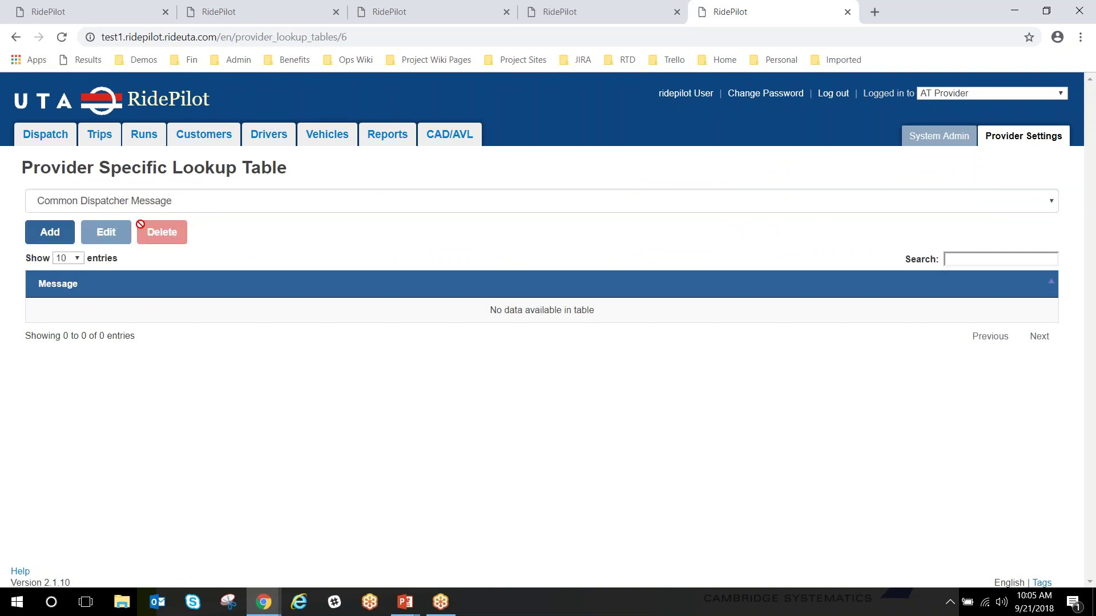
left_click(126, 209)
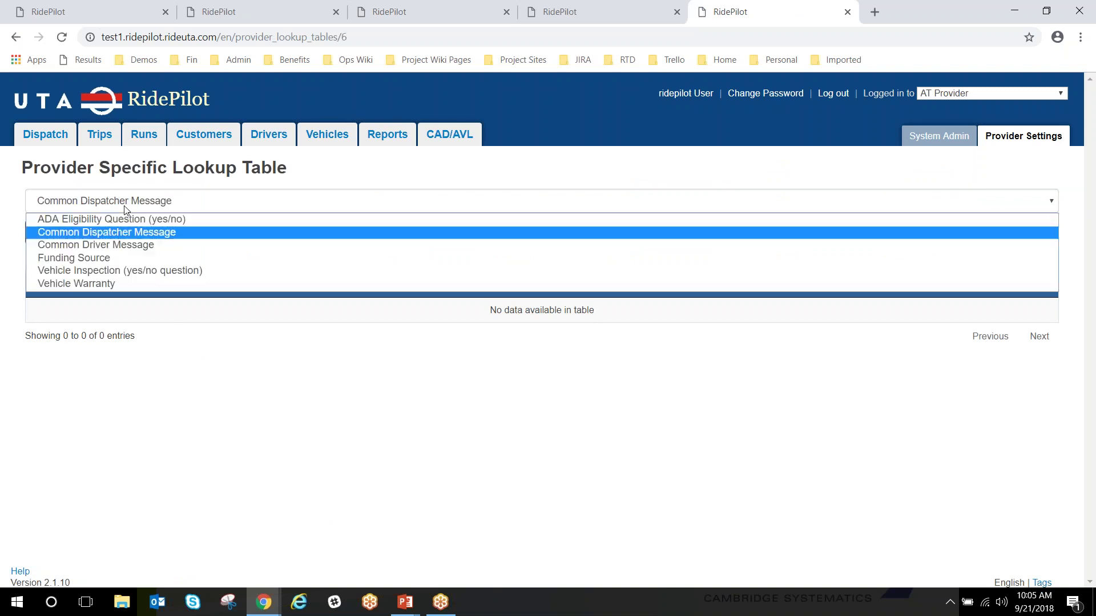
left_click(126, 245)
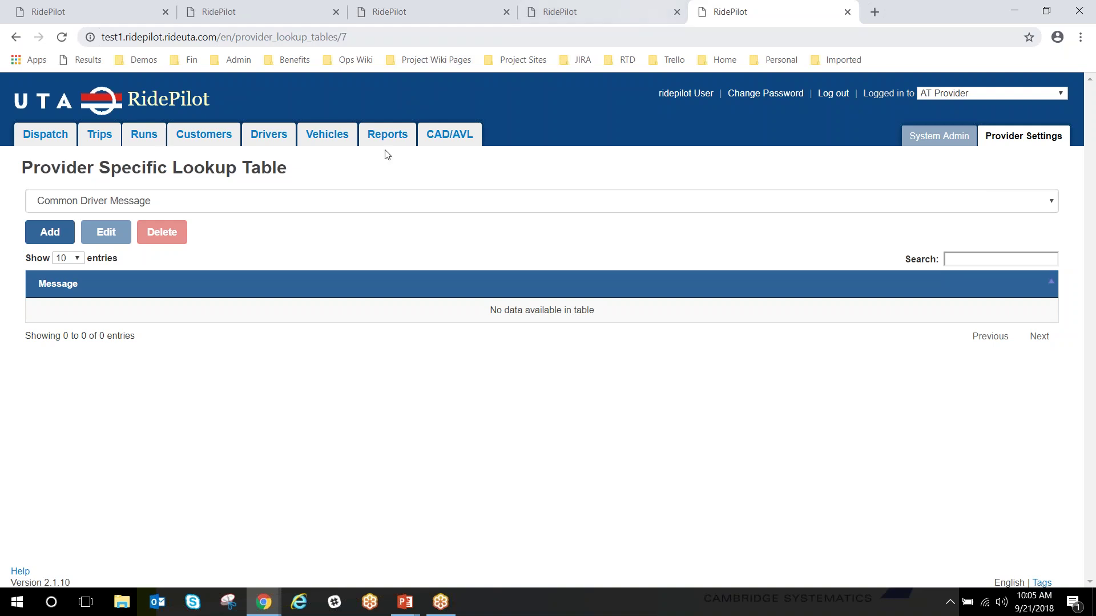
left_click(940, 139)
left_click(44, 239)
scroll(372, 394, "down", 3)
scroll(365, 401, "down", 6)
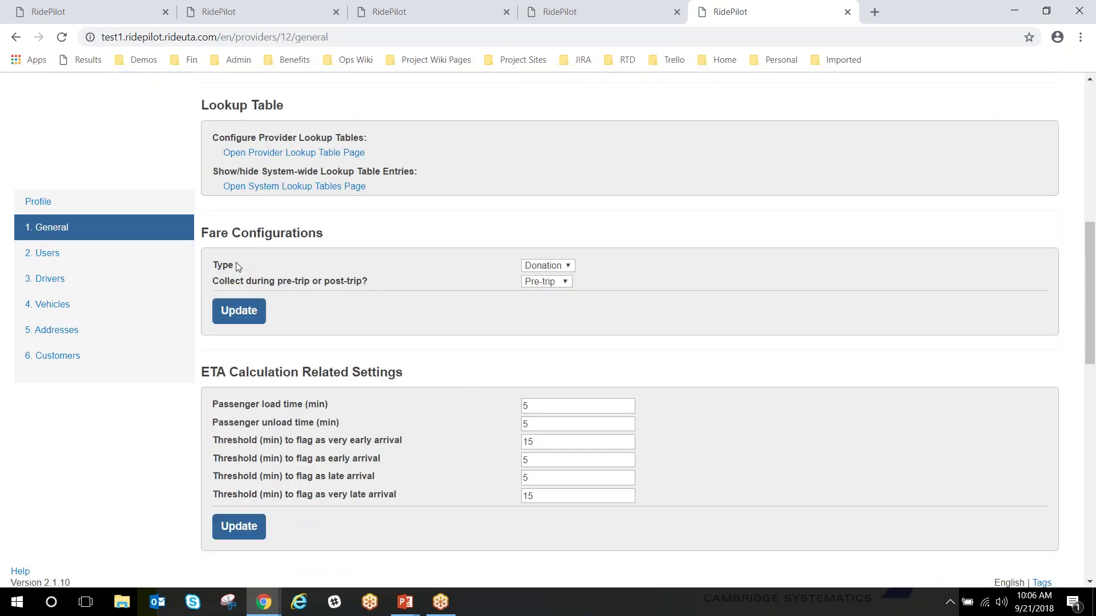
left_click(572, 267)
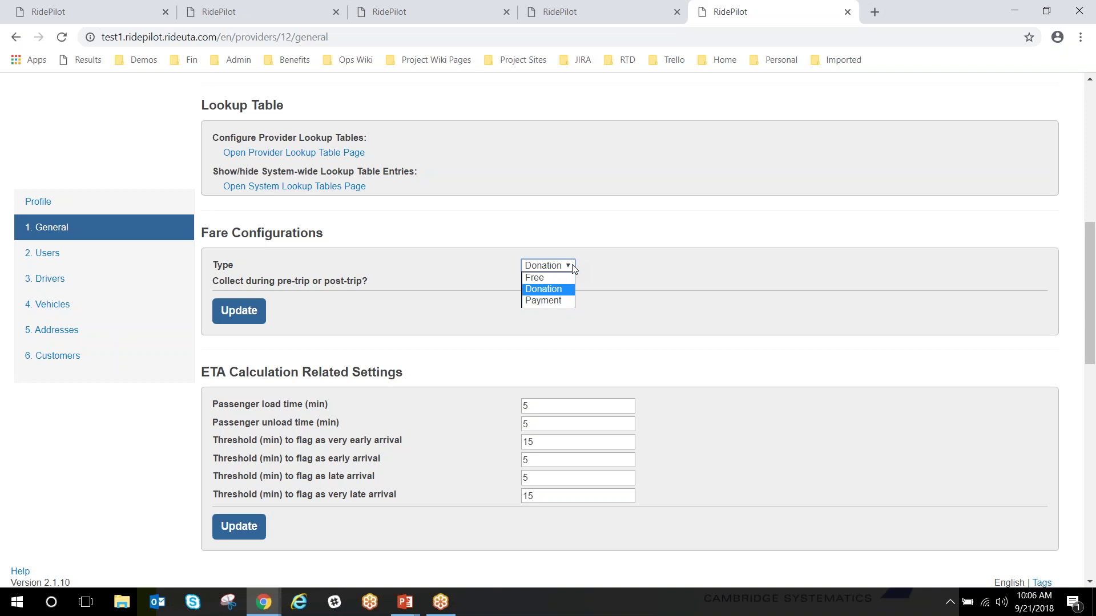
left_click(683, 285)
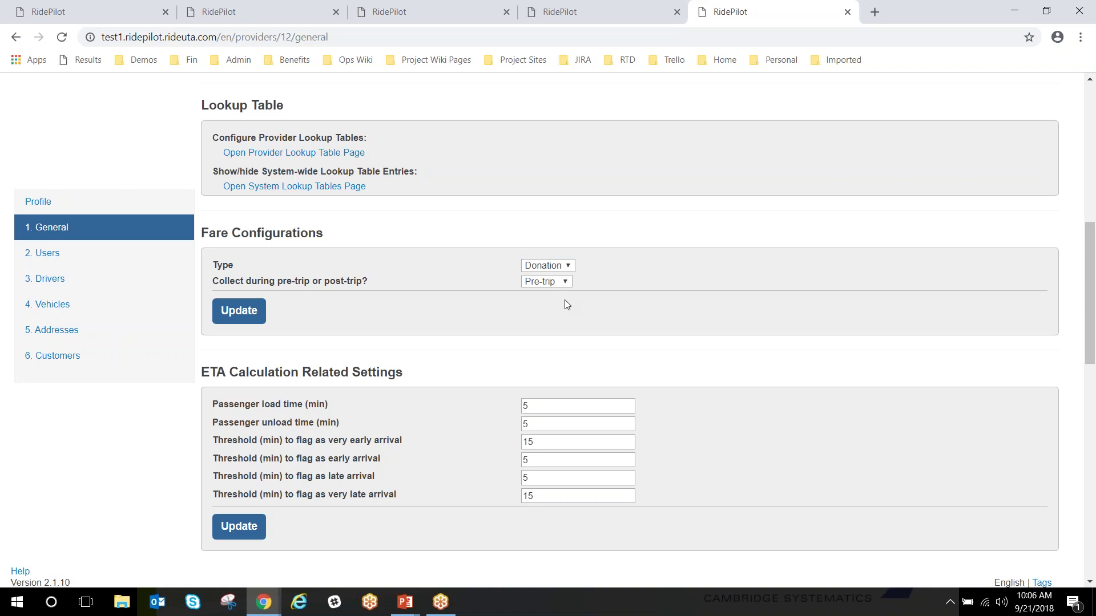
left_click(570, 282)
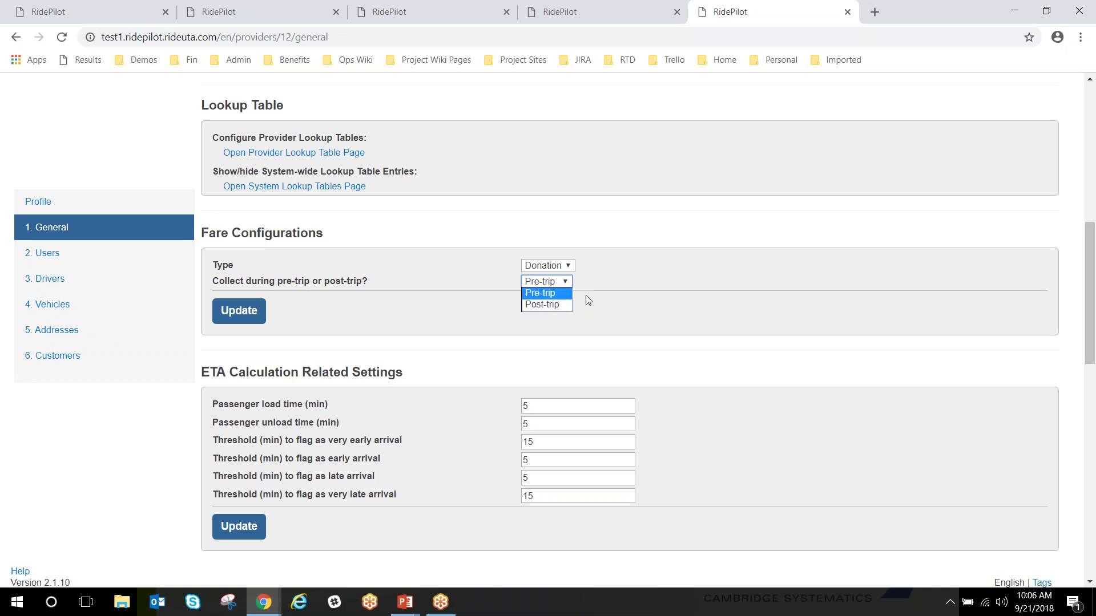
left_click(613, 303)
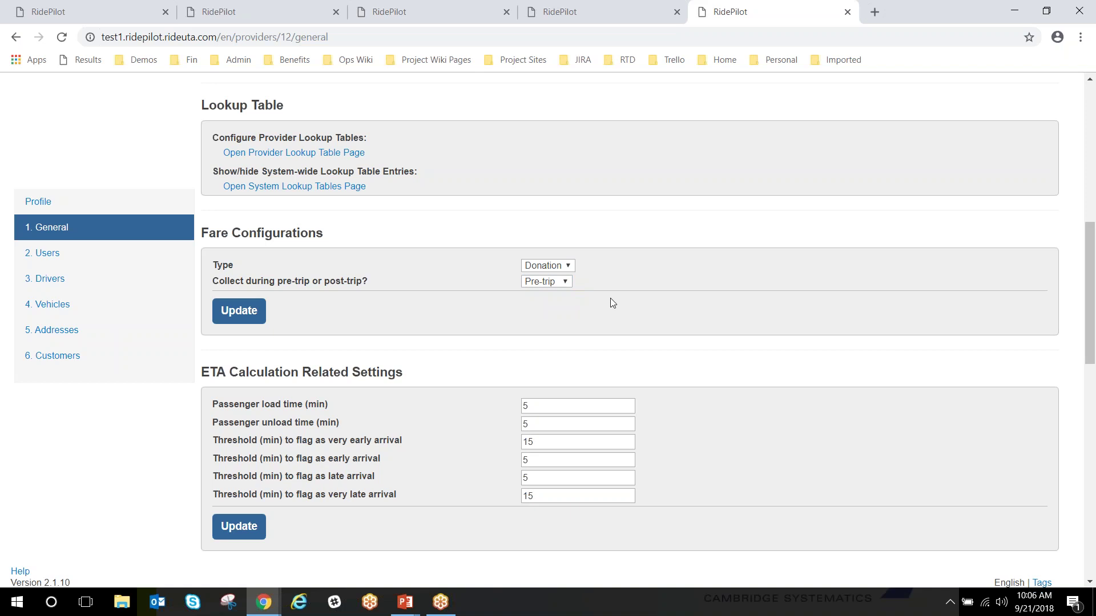
scroll(445, 409, "down", 1)
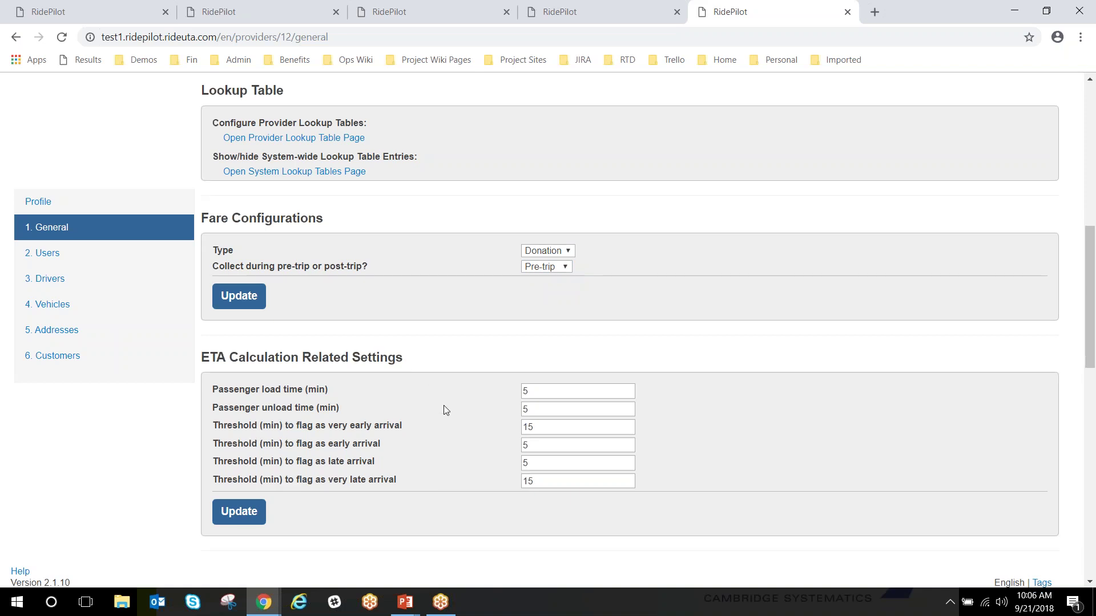
scroll(445, 410, "down", 1)
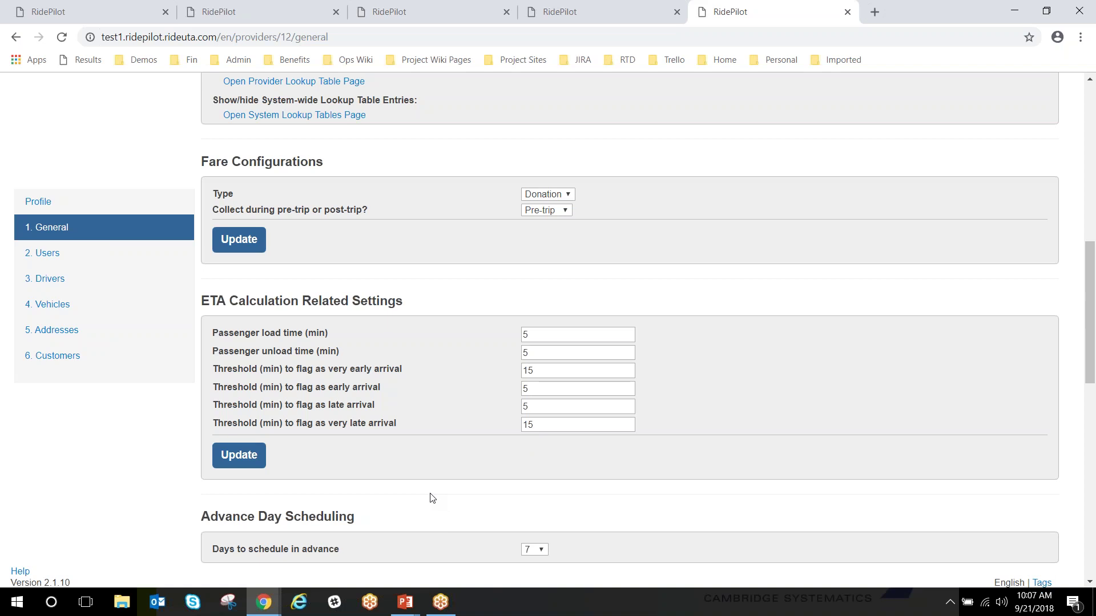
scroll(471, 452, "down", 1)
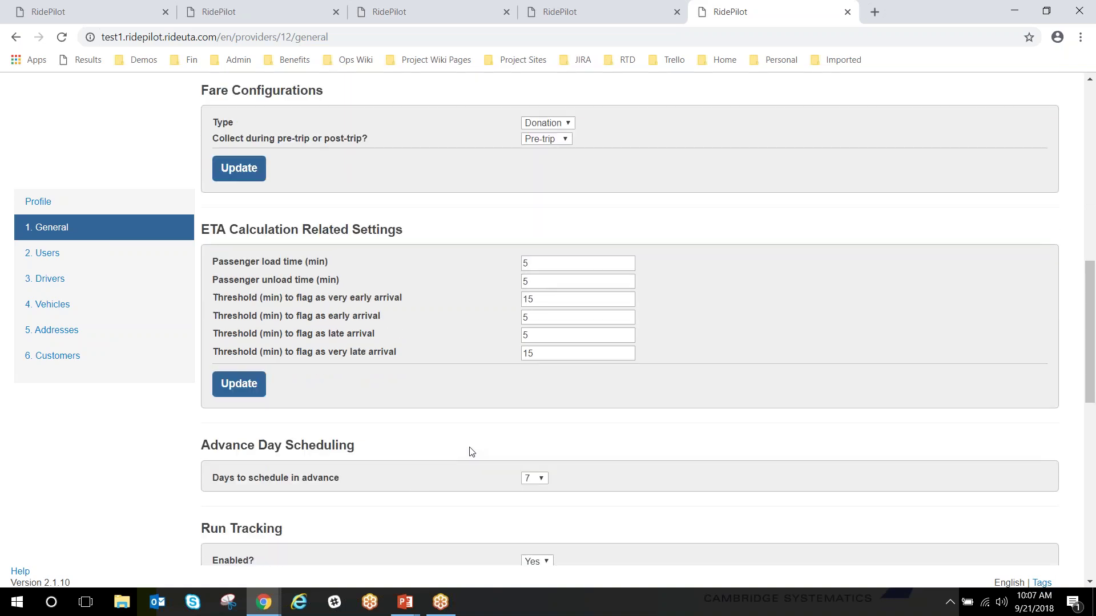
scroll(471, 453, "up", 10)
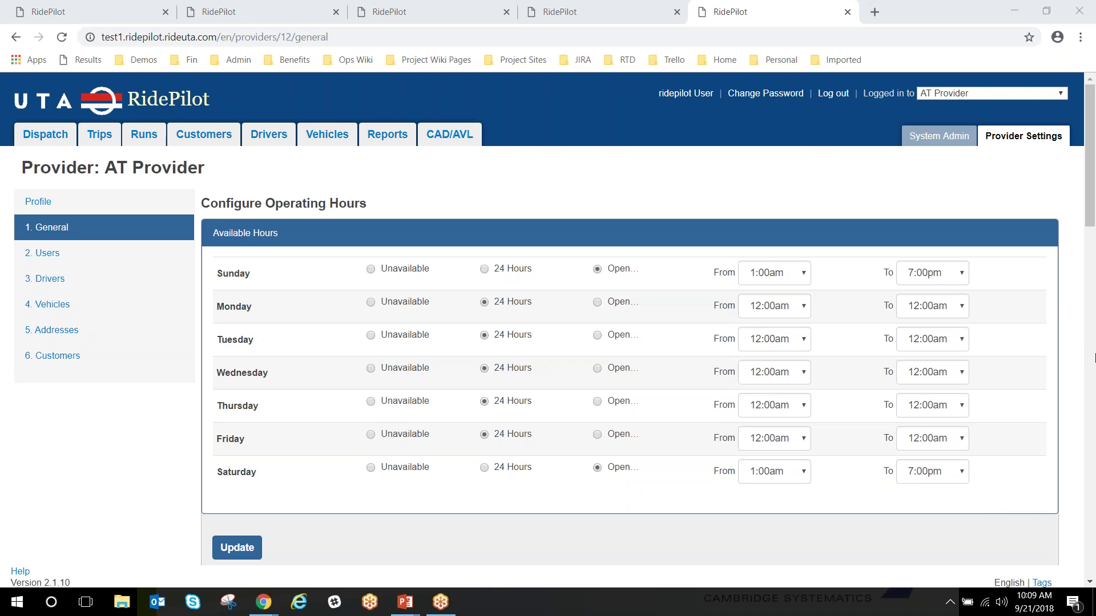
Switch the logged-in provider to Tooele County, then close that tab, returning to Configure Operating Hours
left_click(1021, 94)
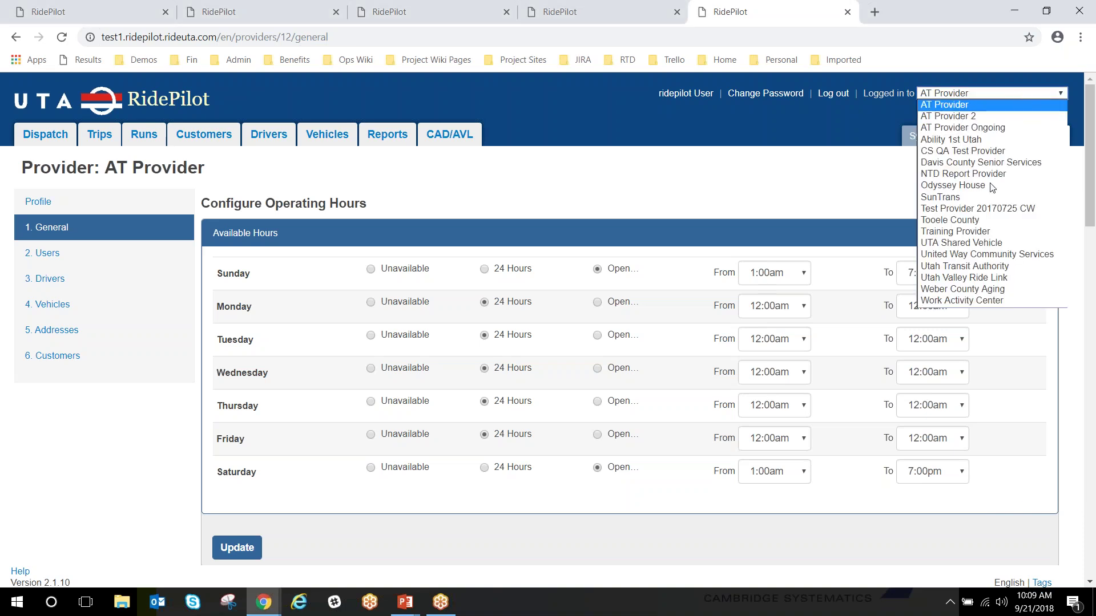
left_click(979, 221)
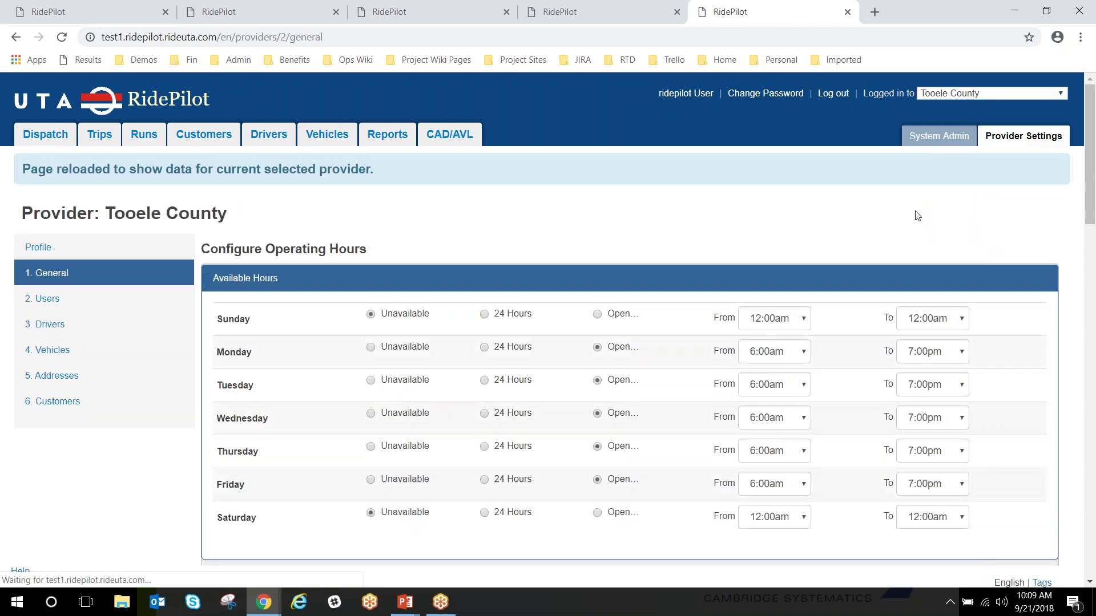
left_click(848, 12)
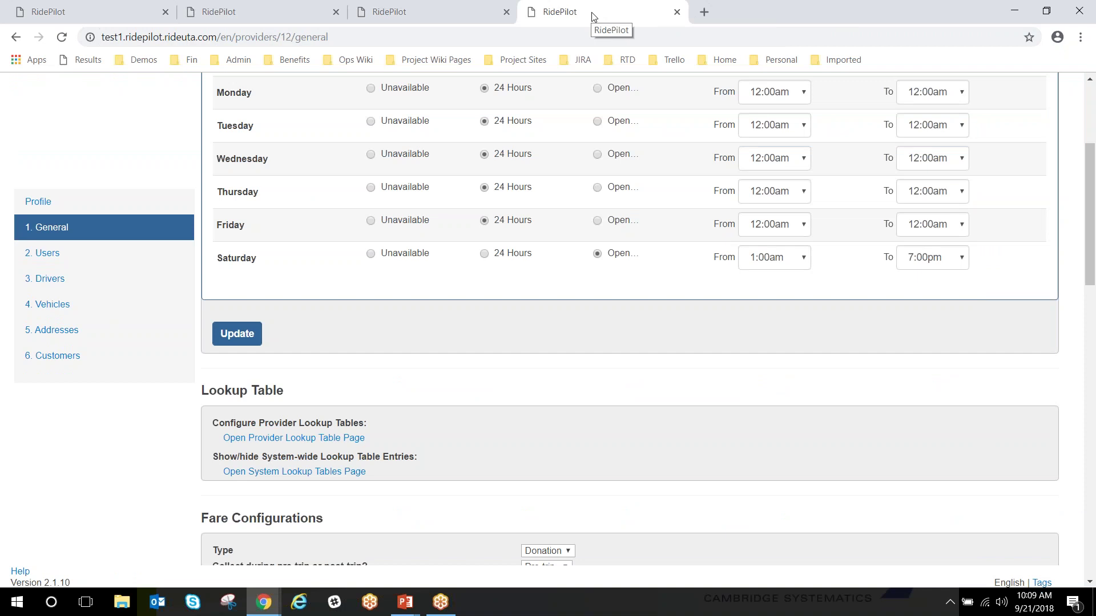
scroll(565, 179, "up", 4)
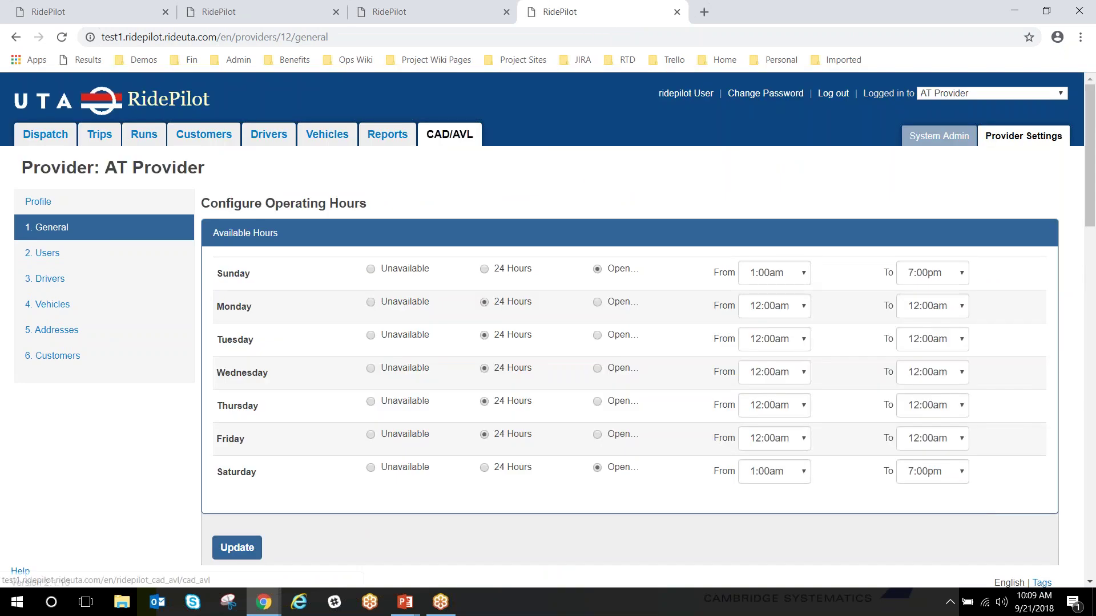
Open the CAD/AVL map showing Tooele County's four runs for Sep 21, 2018
left_click(438, 137)
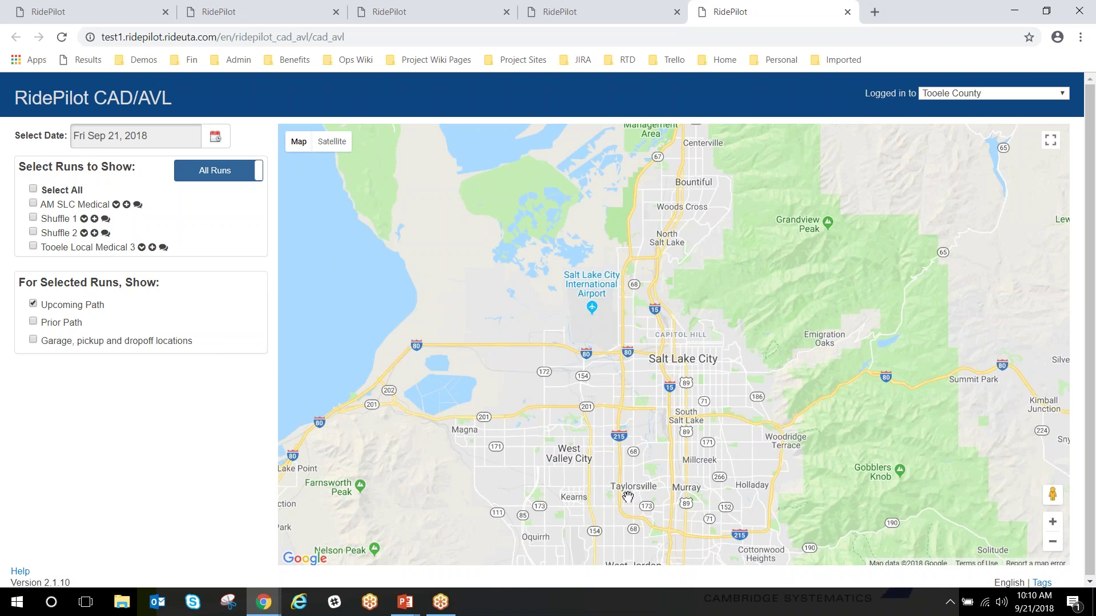
Pan the CAD/AVL map west to centre it on the Tooele area
left_click_drag(616, 495, 786, 303)
left_click_drag(658, 426, 839, 358)
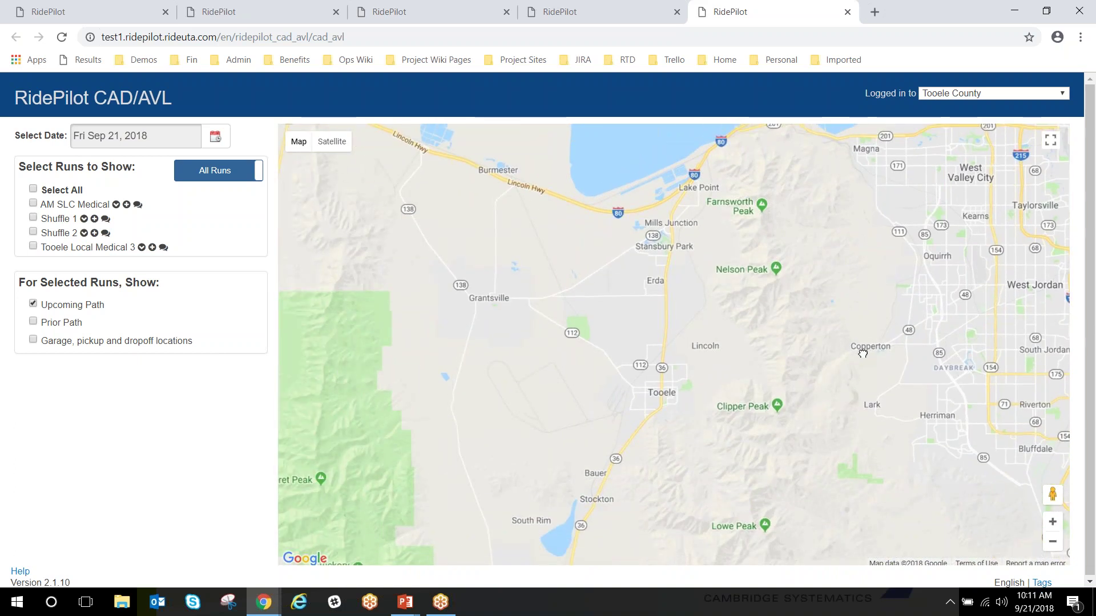
left_click_drag(788, 429, 792, 400)
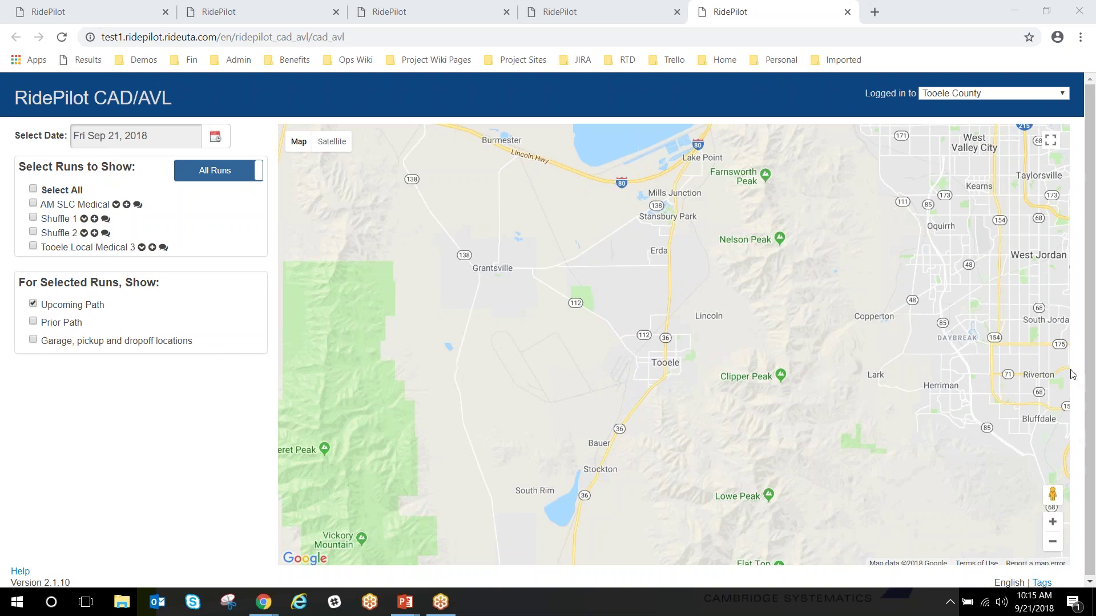
left_click(1092, 455)
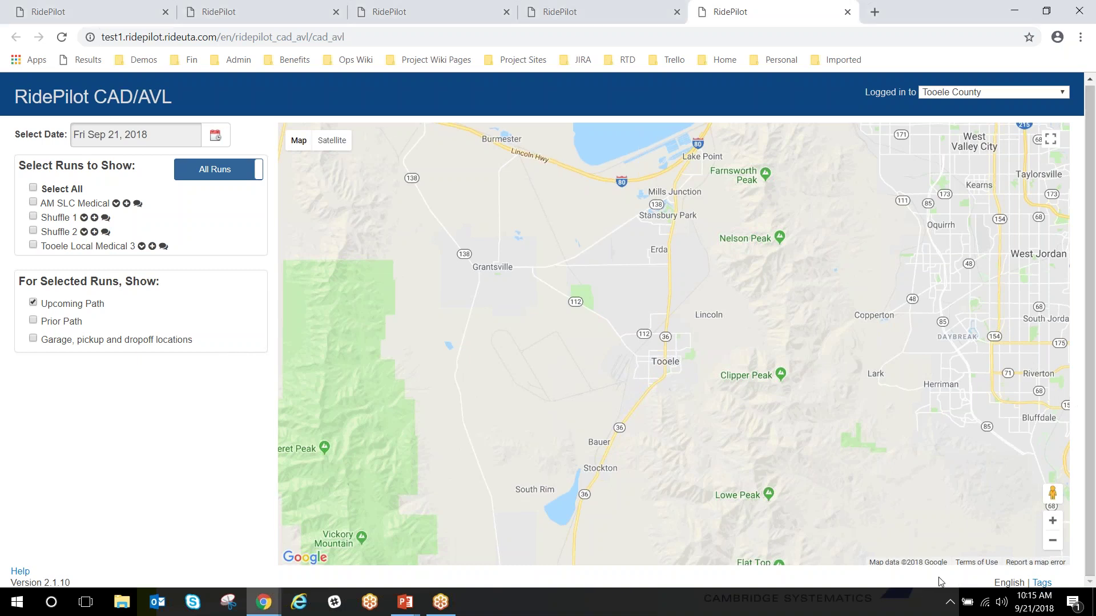